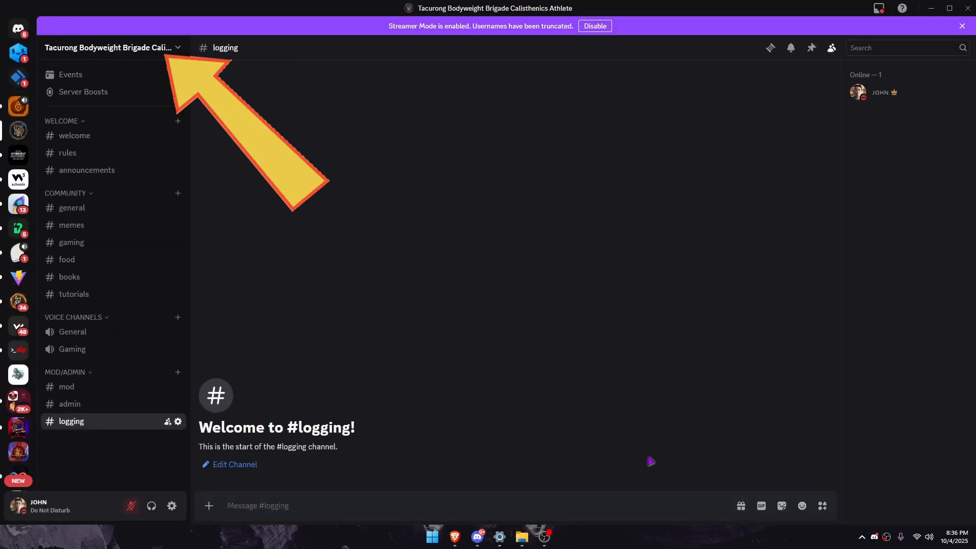
# Create a new role in the server's role settings and save it
pyautogui.click(154, 49)
pyautogui.click(124, 118)
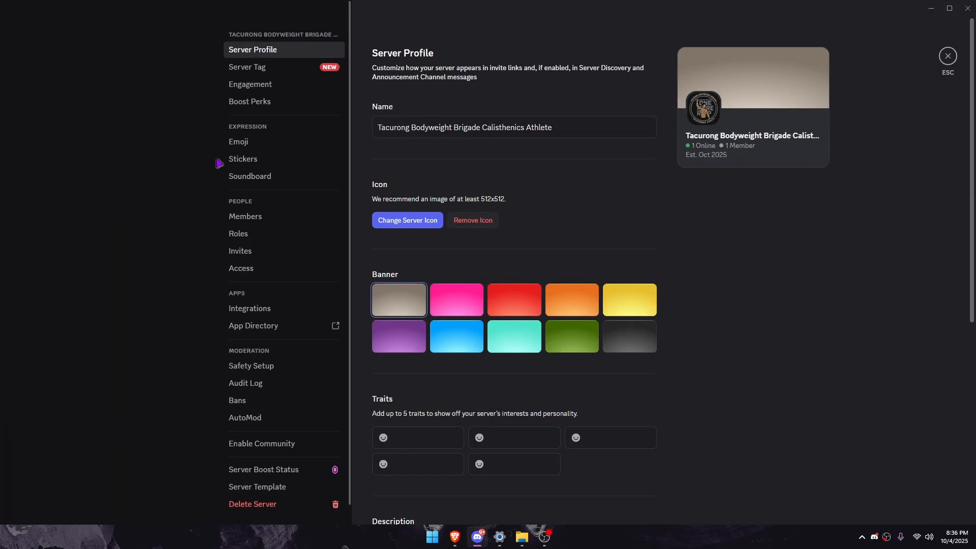
pyautogui.click(238, 234)
pyautogui.click(521, 262)
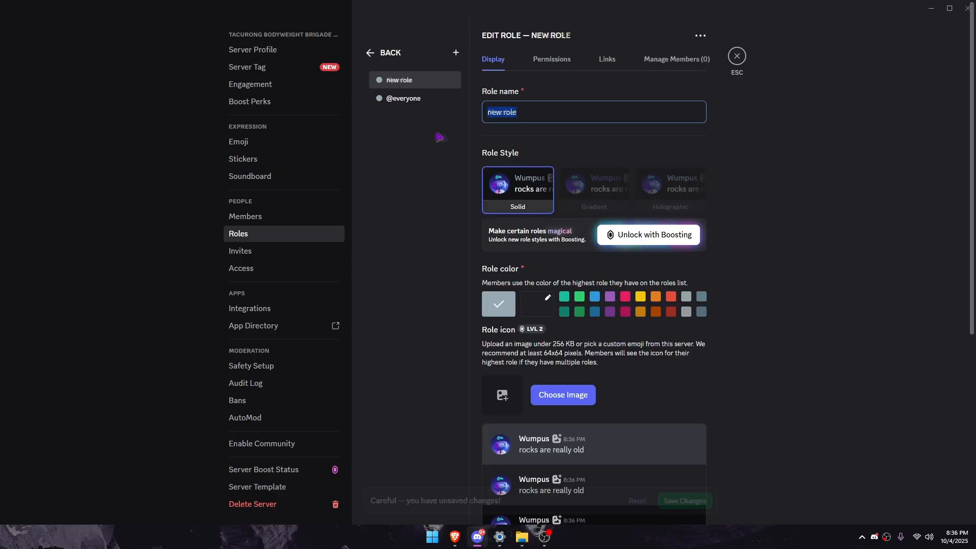
pyautogui.click(685, 500)
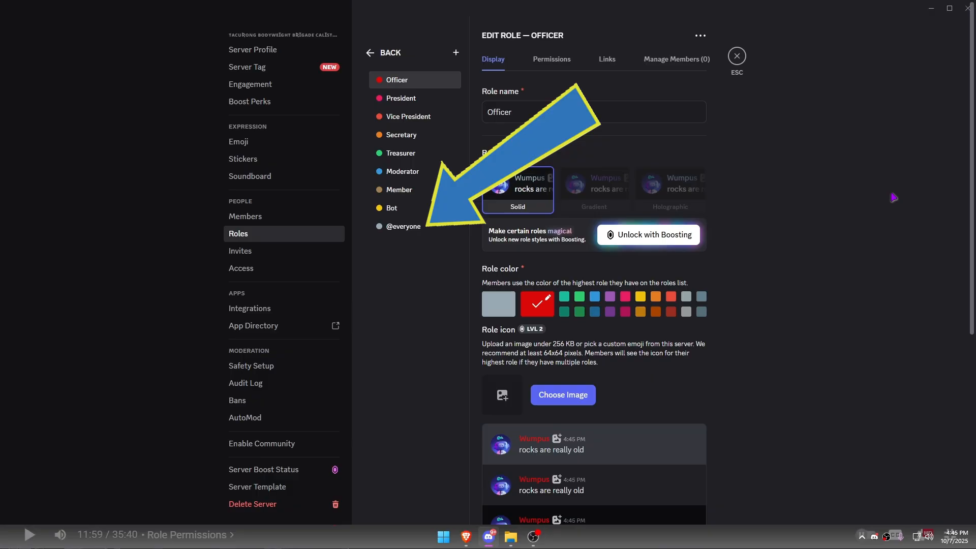
pyautogui.click(404, 226)
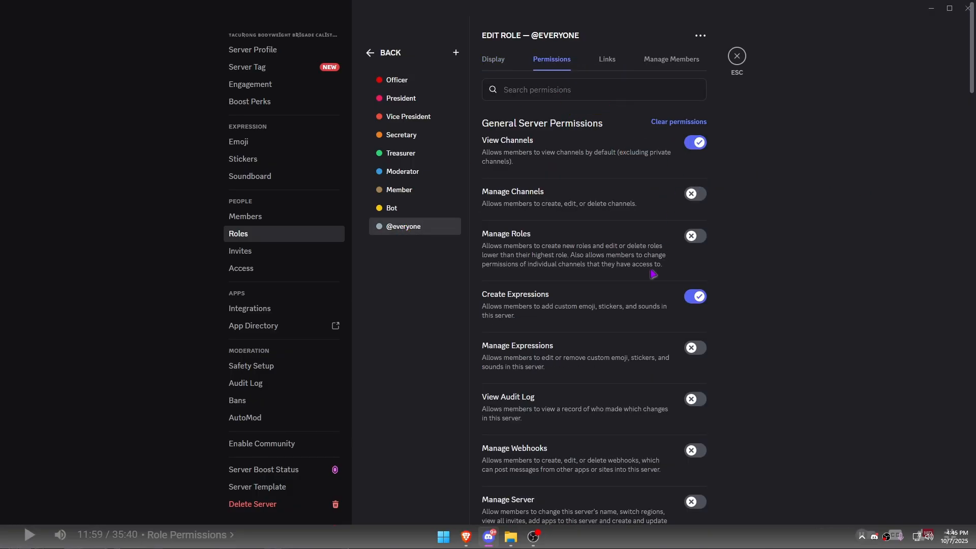
pyautogui.click(691, 297)
pyautogui.scroll(-2, 710, 321)
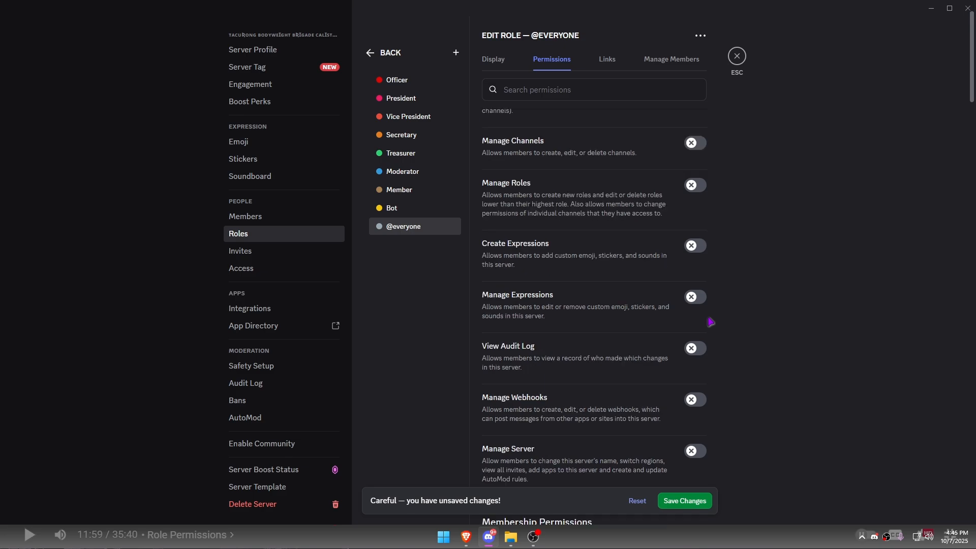
pyautogui.scroll(-2, 710, 321)
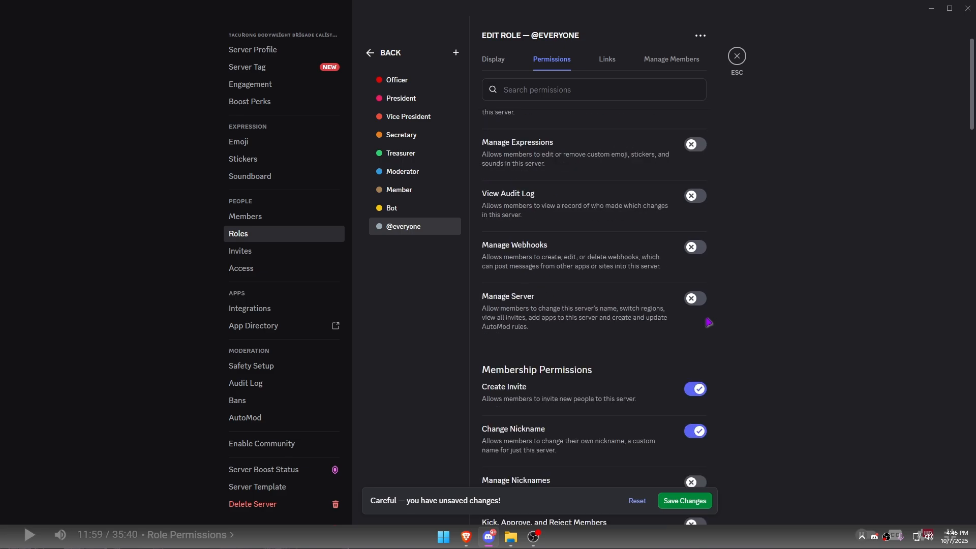
pyautogui.click(695, 437)
pyautogui.scroll(-9, 799, 318)
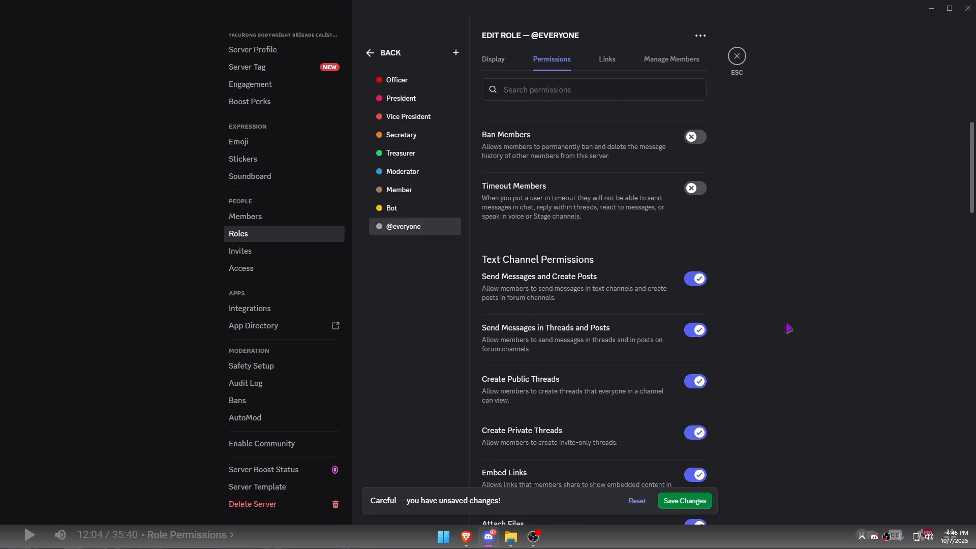
pyautogui.scroll(-2, 788, 329)
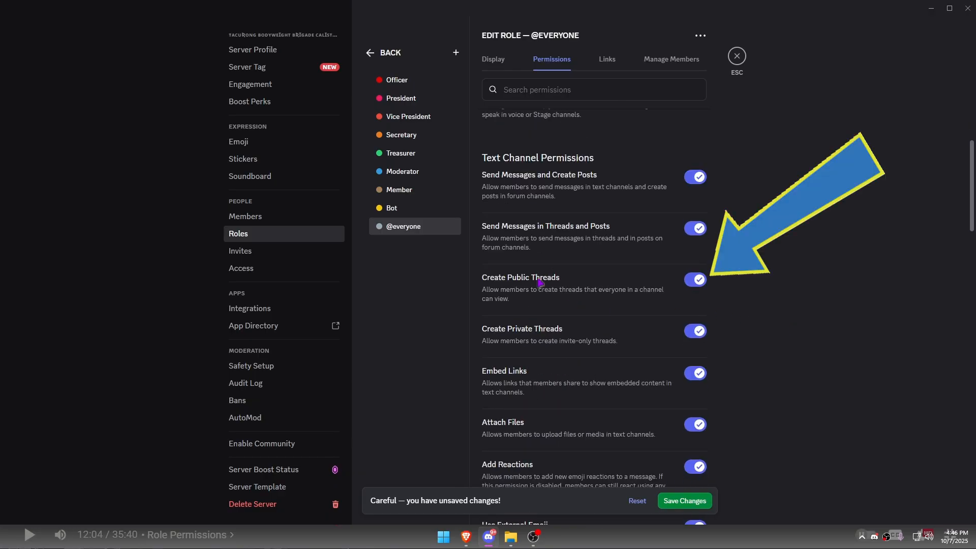
pyautogui.click(695, 280)
pyautogui.click(695, 330)
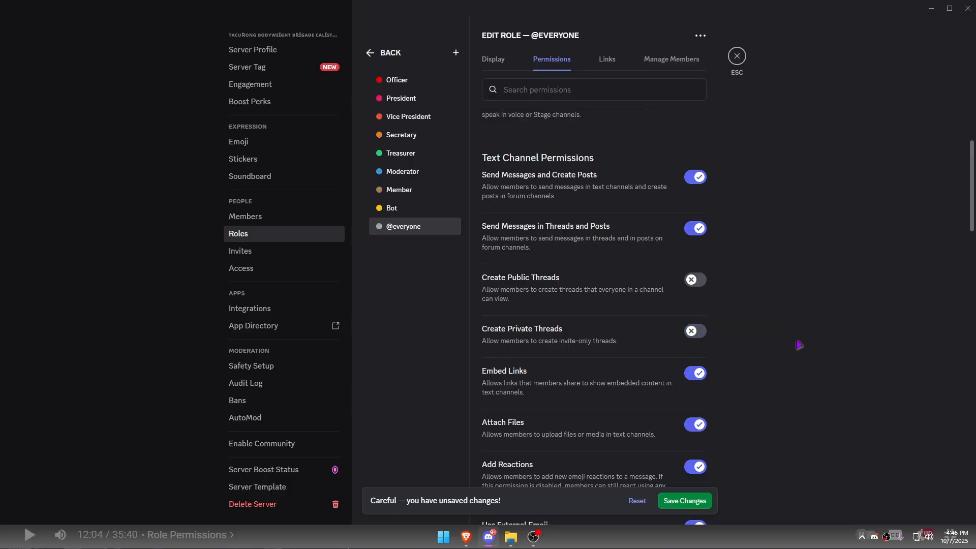
pyautogui.scroll(-5, 758, 338)
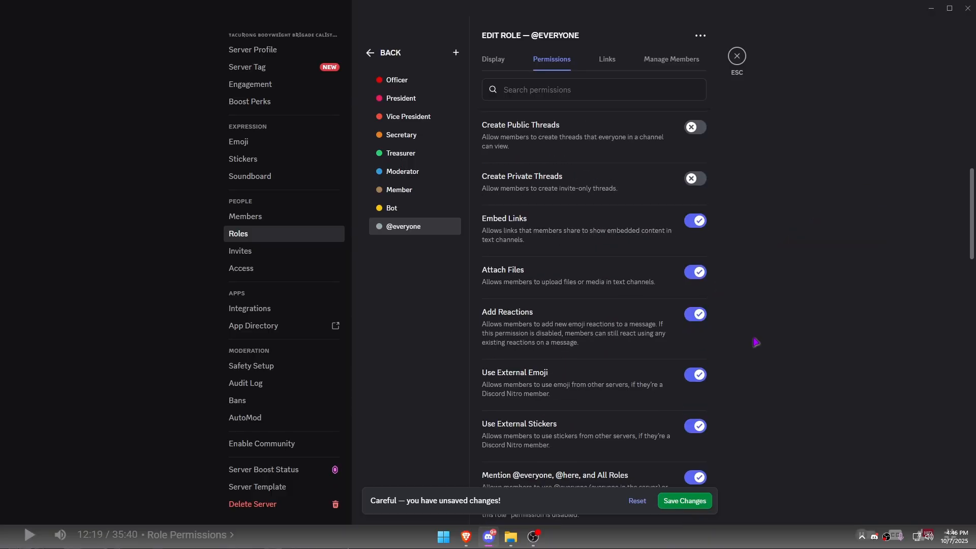
pyautogui.click(695, 376)
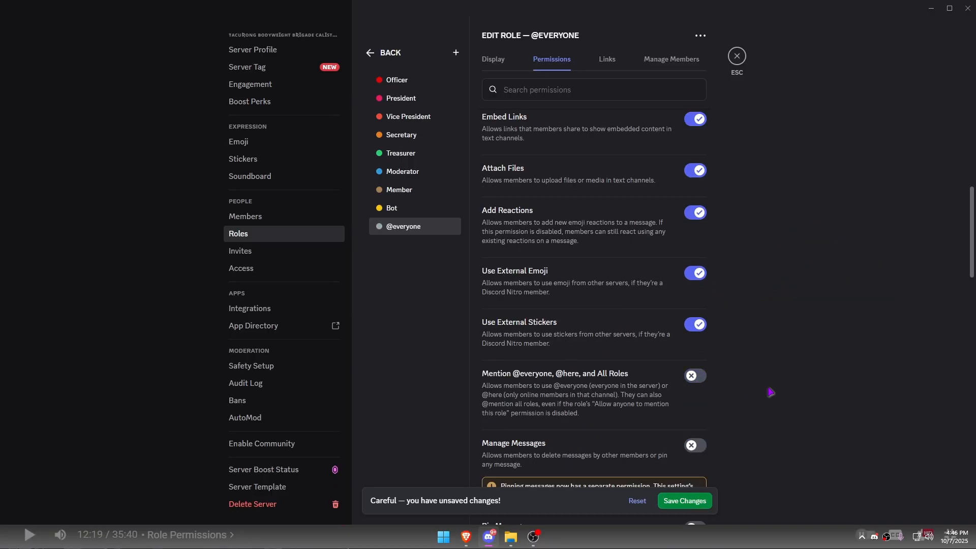
pyautogui.scroll(-4, 773, 427)
pyautogui.scroll(-14, 837, 366)
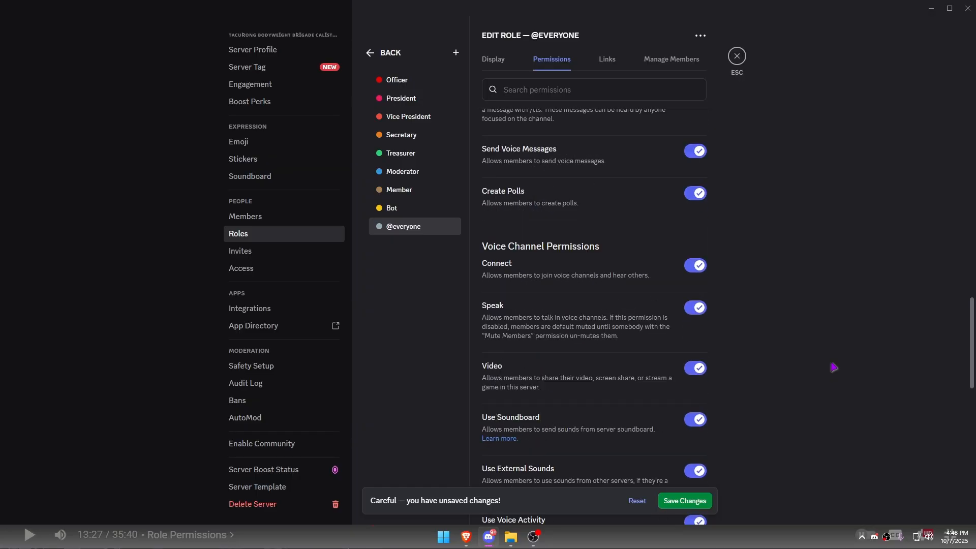
pyautogui.scroll(-1, 813, 369)
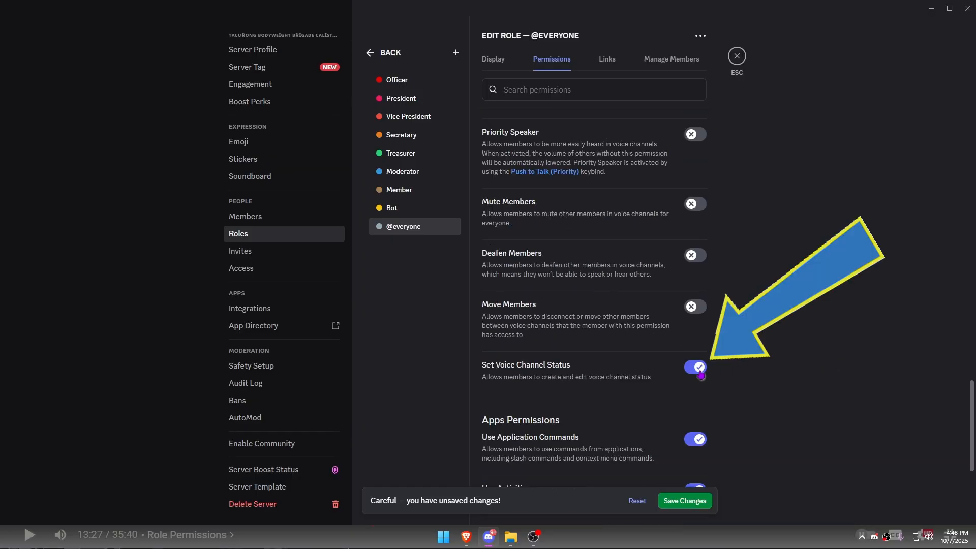
pyautogui.click(698, 368)
pyautogui.scroll(-4, 766, 333)
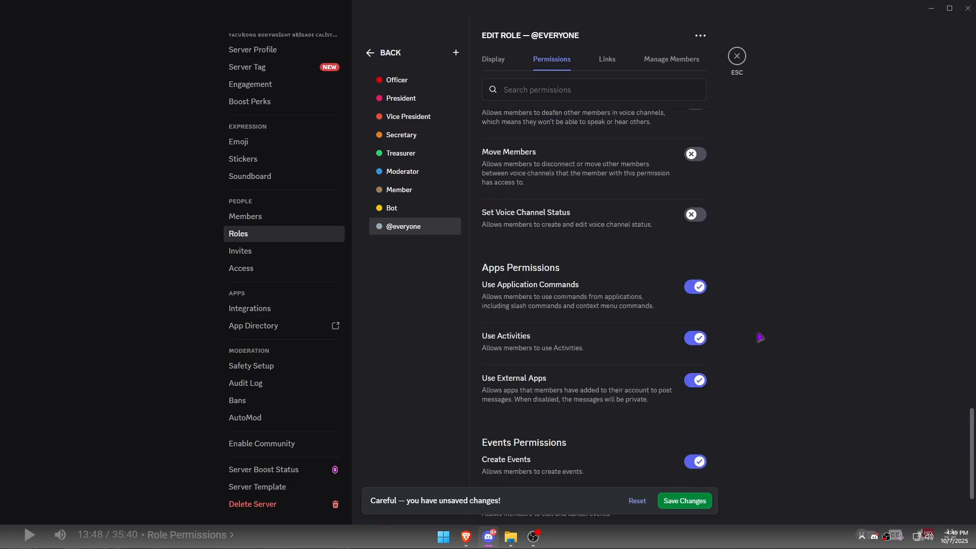
pyautogui.click(692, 416)
pyautogui.scroll(-2, 720, 419)
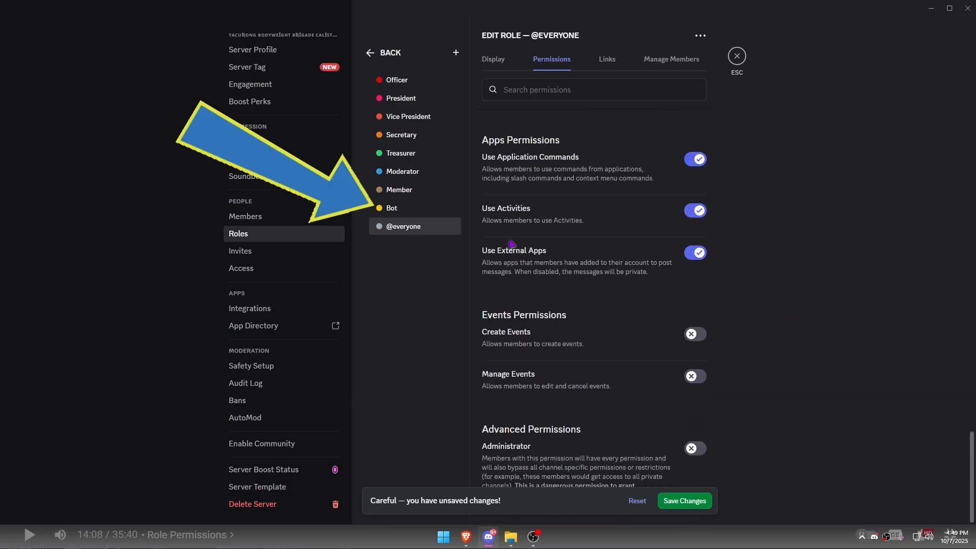
# Open the Bot role, and enable the Administrator permission for the Admin role
pyautogui.click(420, 212)
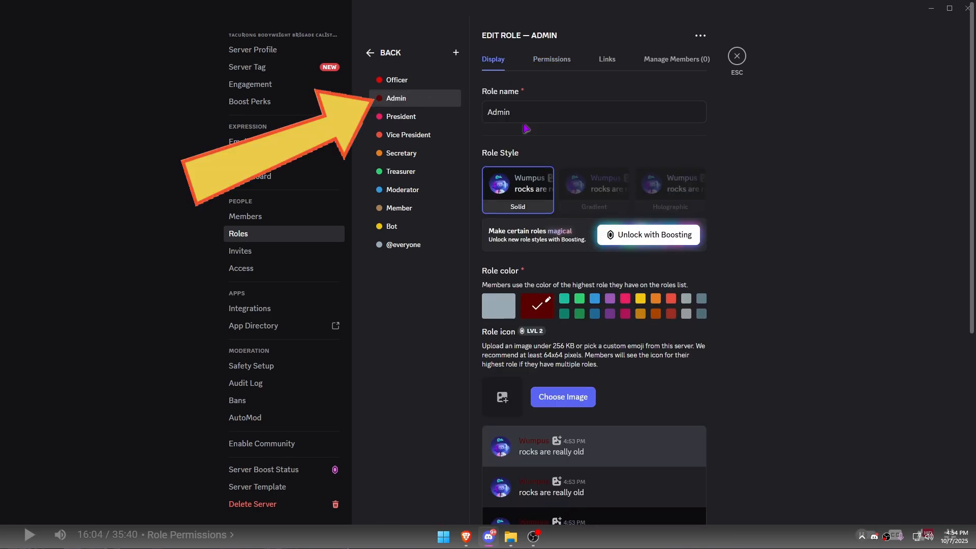
pyautogui.click(557, 61)
pyautogui.scroll(-20, 680, 227)
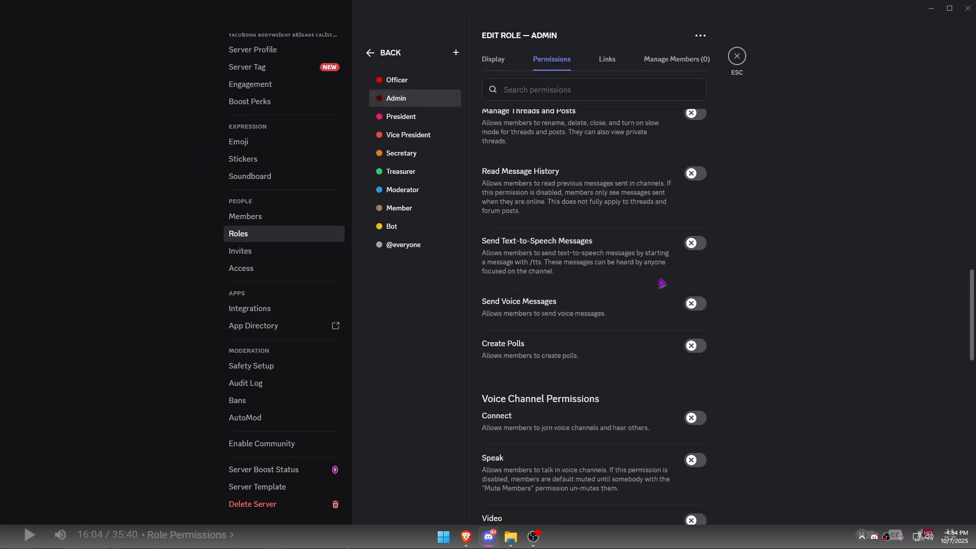
pyautogui.click(698, 449)
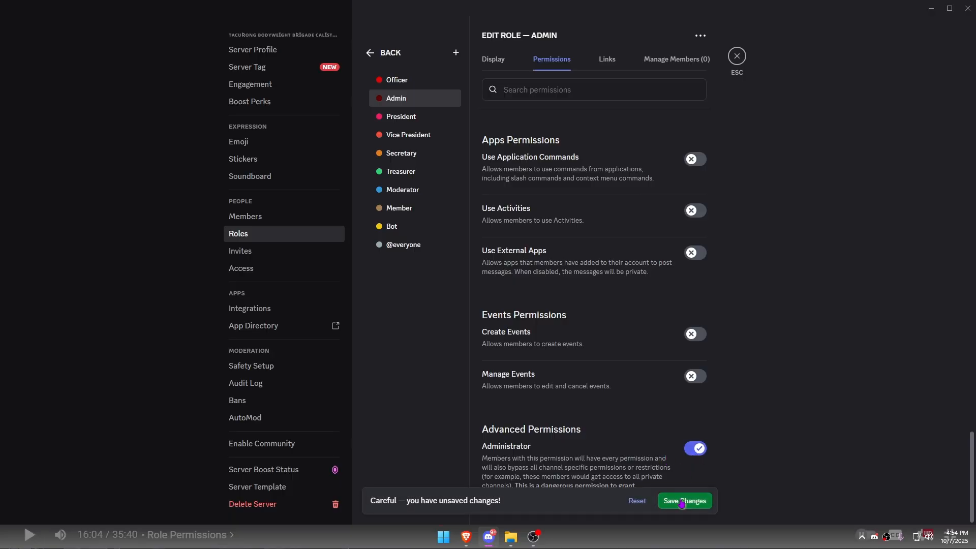
# Enable the Manage Nicknames membership permission for the Moderator role
pyautogui.click(436, 190)
pyautogui.scroll(15, 667, 333)
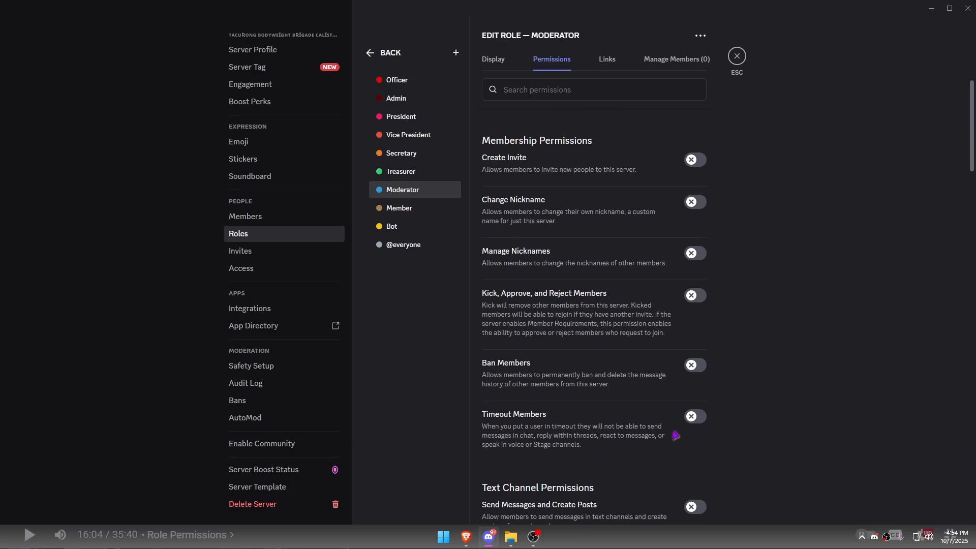
pyautogui.click(697, 400)
pyautogui.scroll(-8, 711, 407)
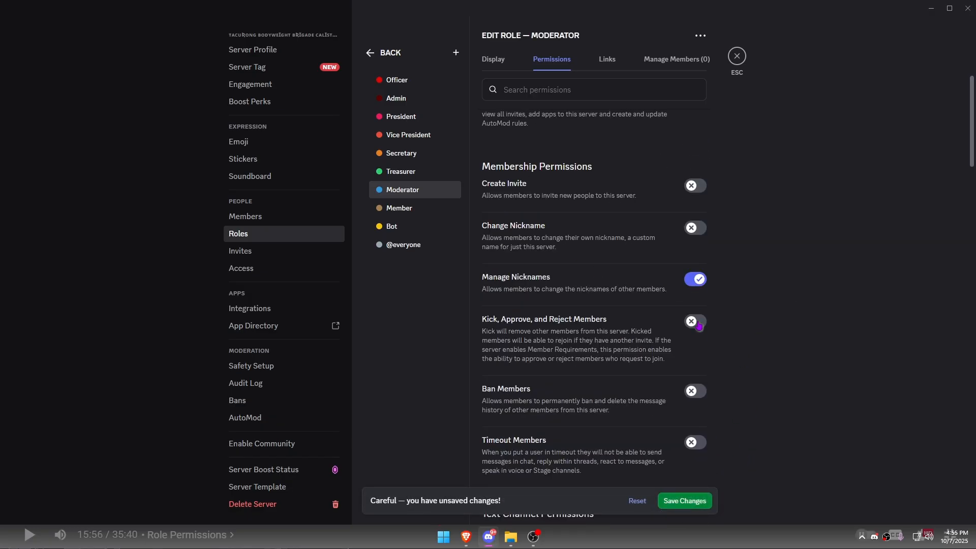
# Enable the Manage Messages and Pin Messages permissions for the Moderator role
pyautogui.scroll(-15, 736, 392)
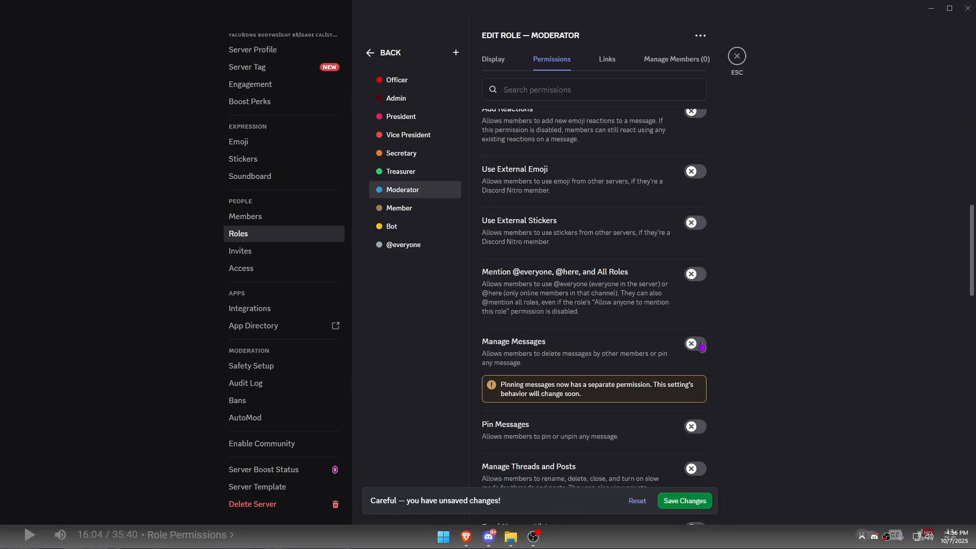
pyautogui.click(700, 344)
pyautogui.scroll(-4, 751, 445)
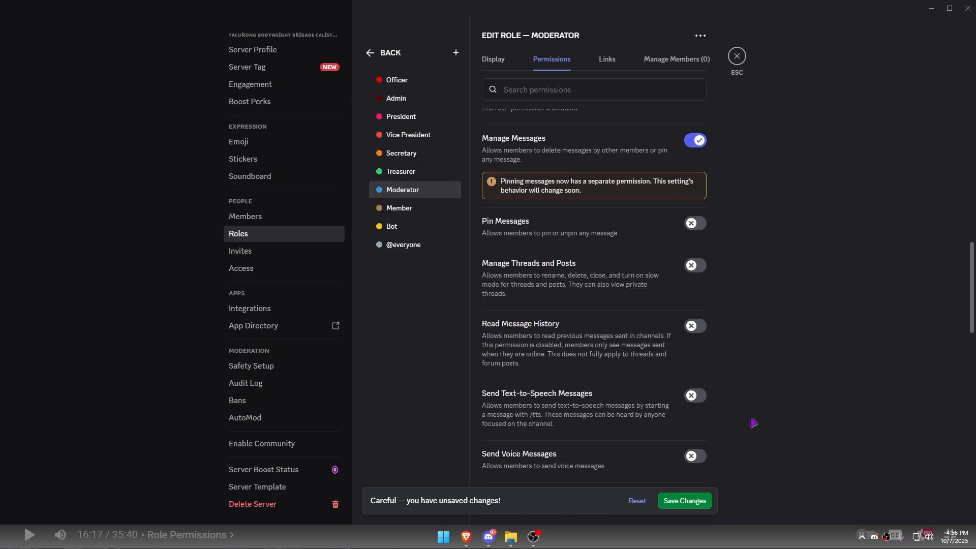
pyautogui.click(694, 223)
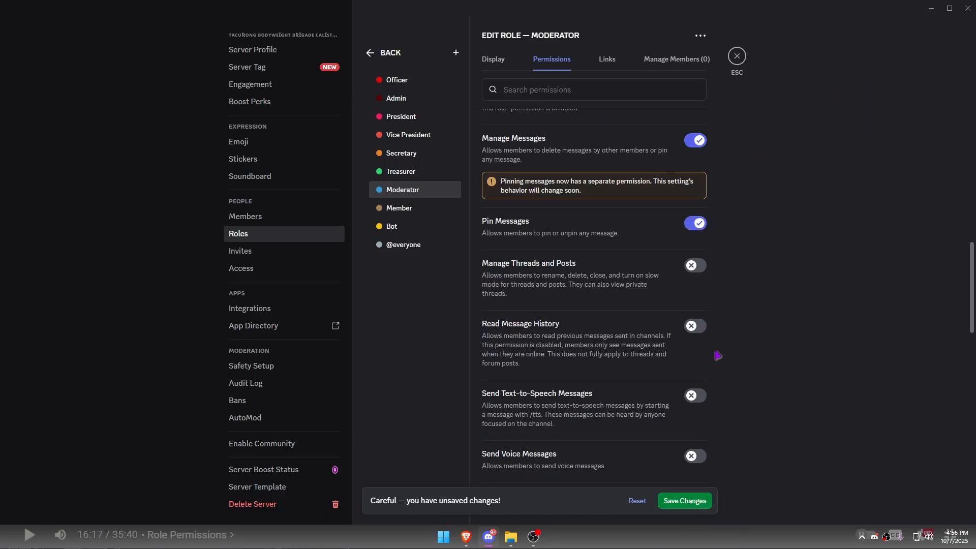
pyautogui.scroll(-12, 718, 361)
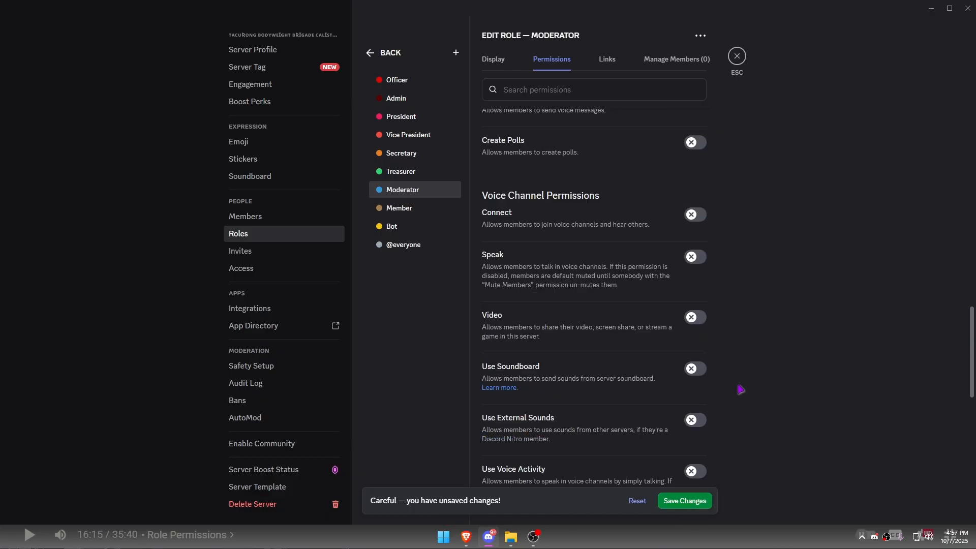
pyautogui.scroll(-1, 740, 390)
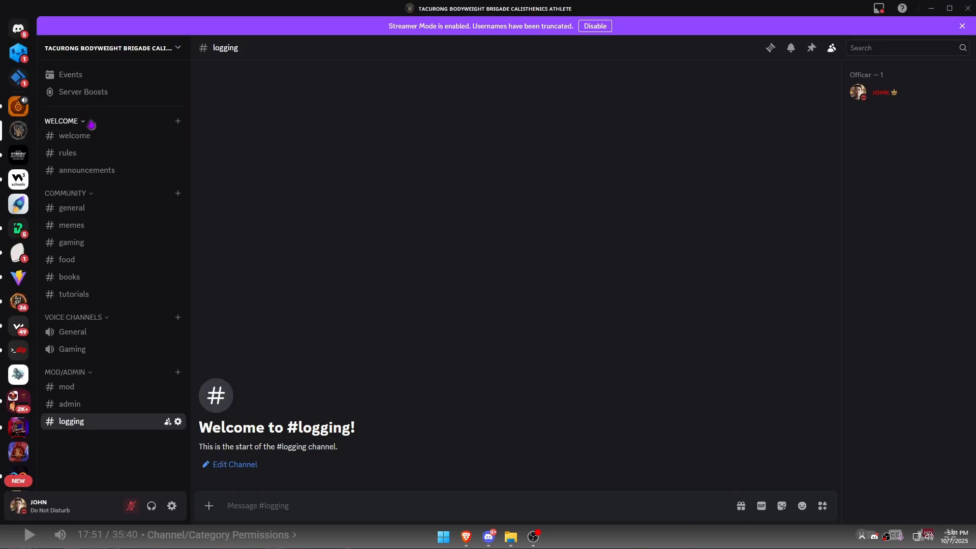
pyautogui.rightClick(70, 122)
pyautogui.click(92, 258)
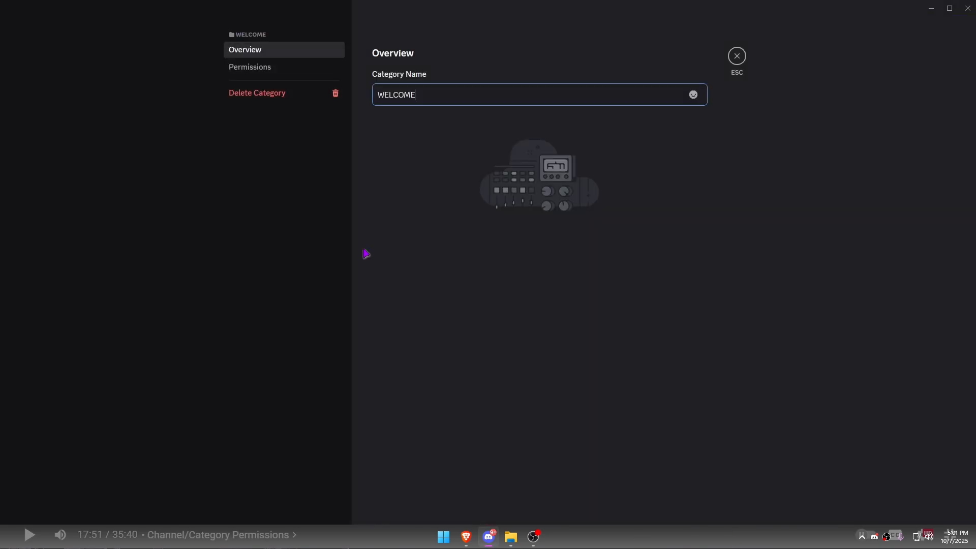
pyautogui.click(287, 71)
pyautogui.scroll(-5, 625, 320)
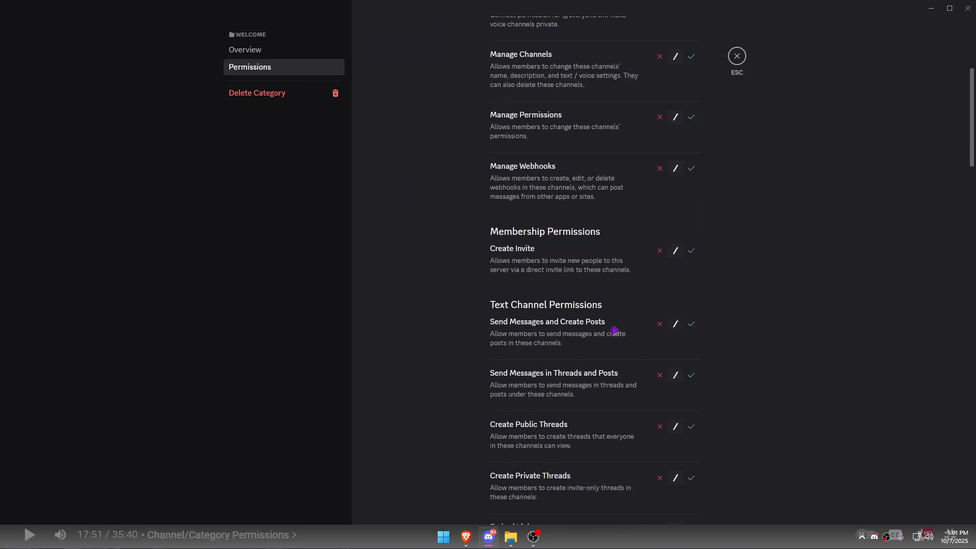
pyautogui.click(659, 325)
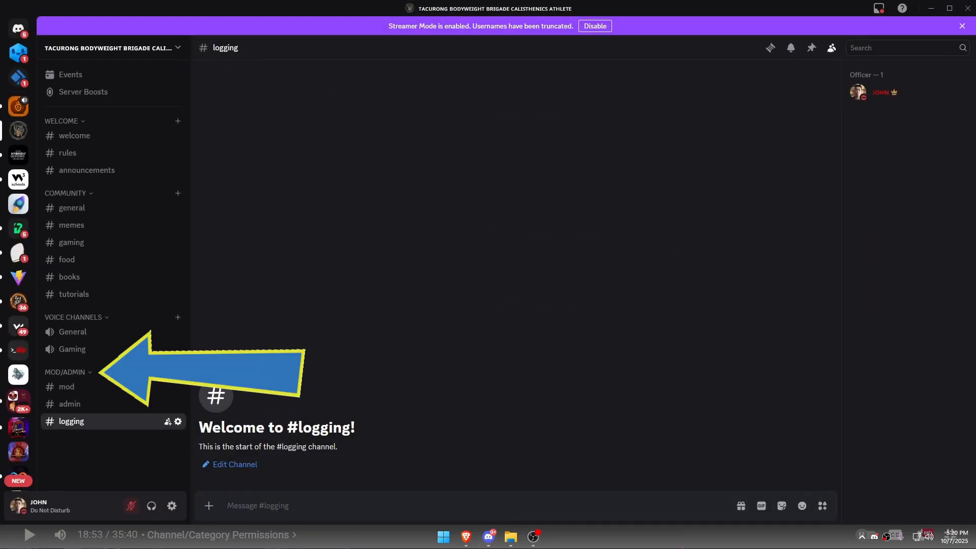
# Turn on Private Category in the permissions of the MOD/ADMIN category
pyautogui.rightClick(76, 374)
pyautogui.moveTo(88, 461)
pyautogui.click(94, 488)
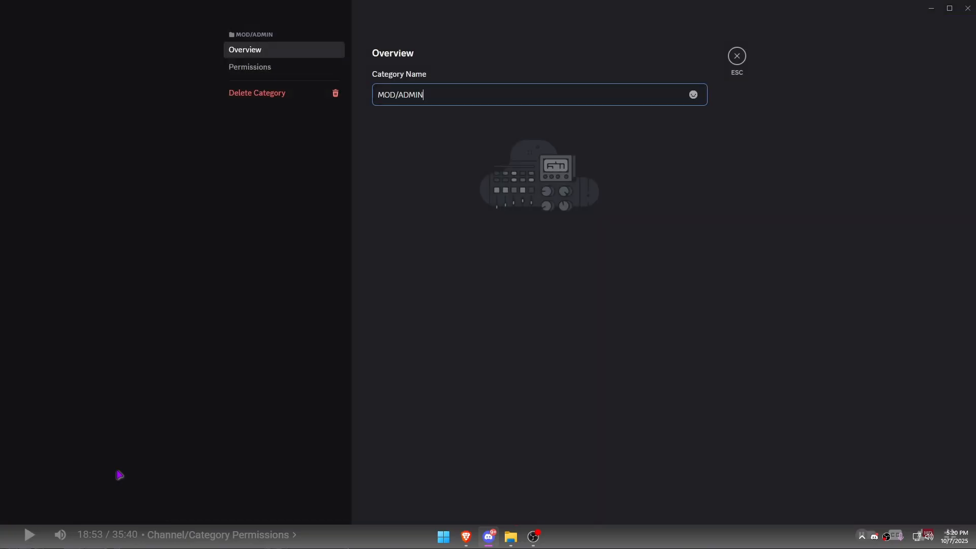
pyautogui.click(282, 70)
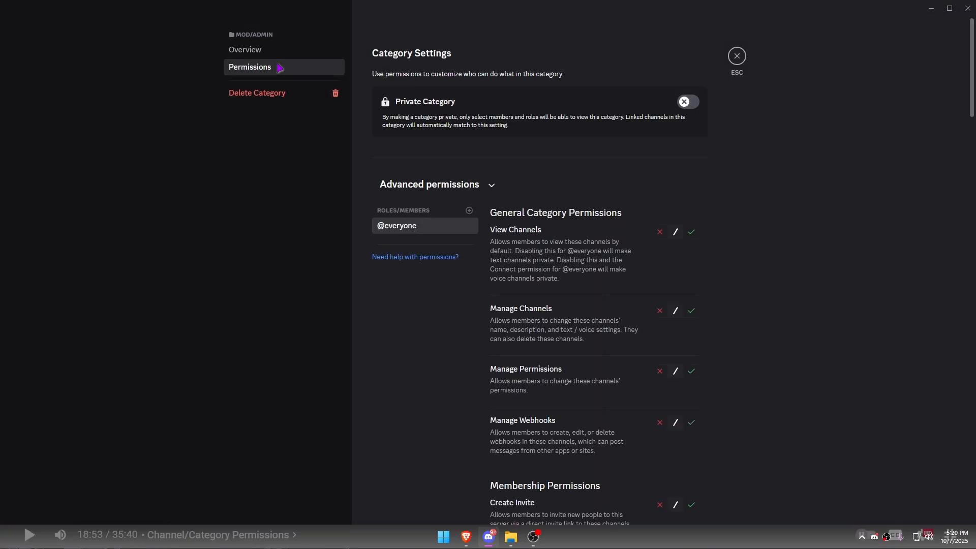
pyautogui.click(689, 105)
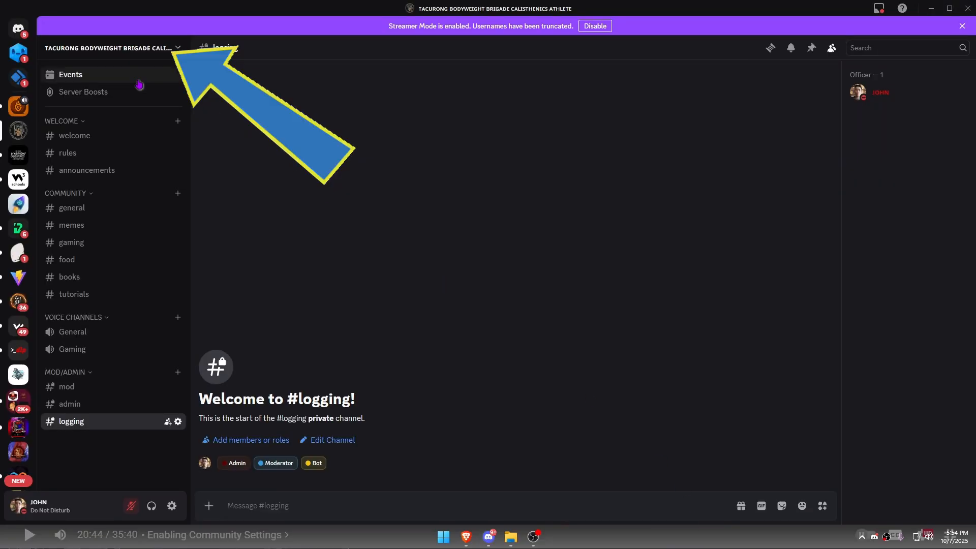
# Start the Community Server setup from the server settings
pyautogui.click(117, 47)
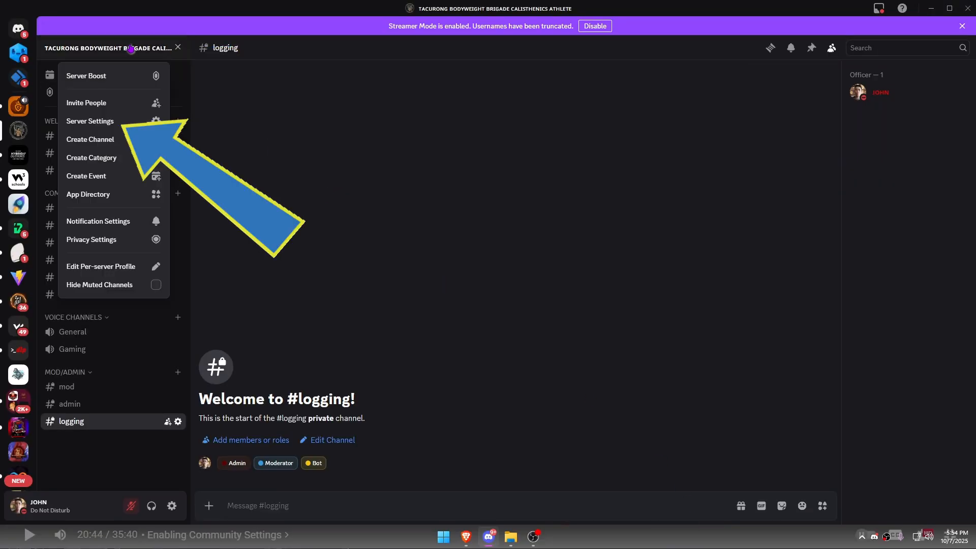
pyautogui.click(111, 124)
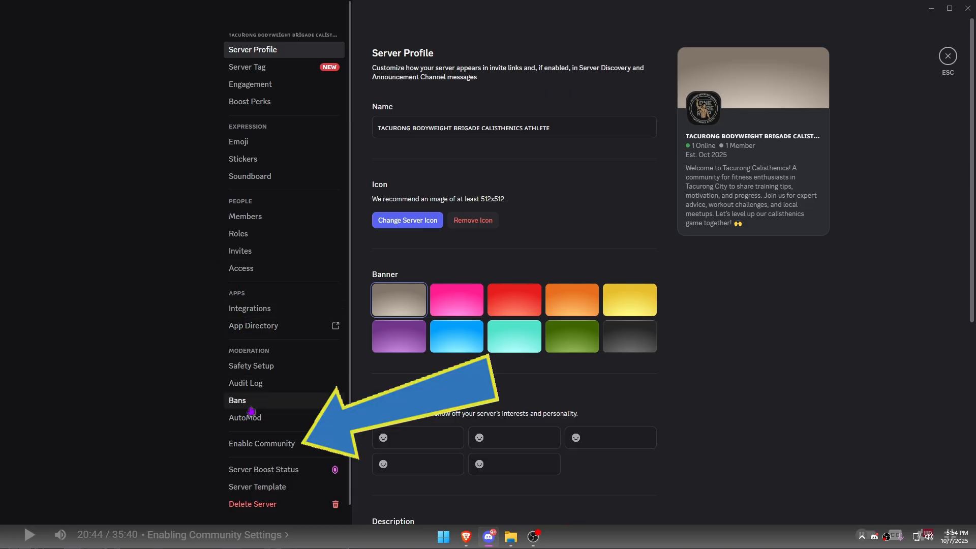
pyautogui.click(263, 447)
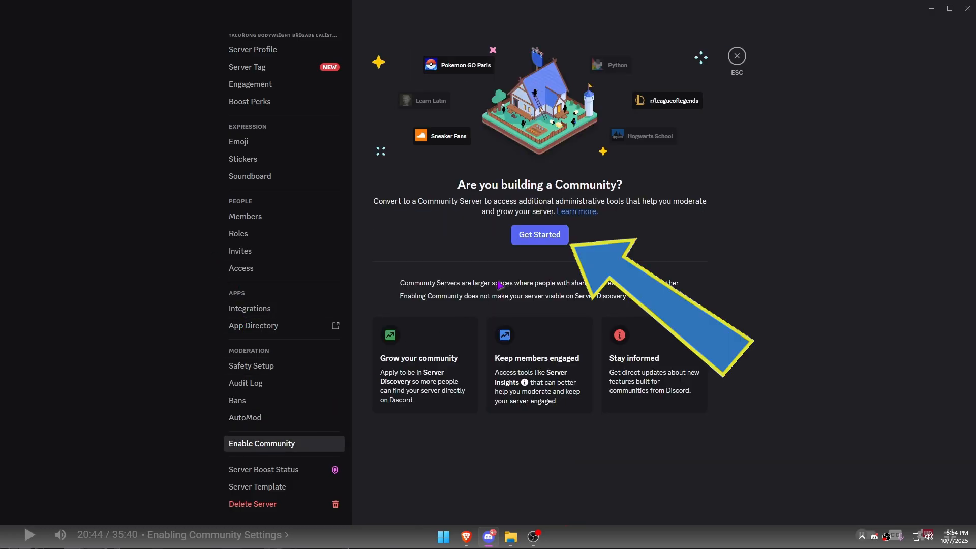
pyautogui.click(541, 239)
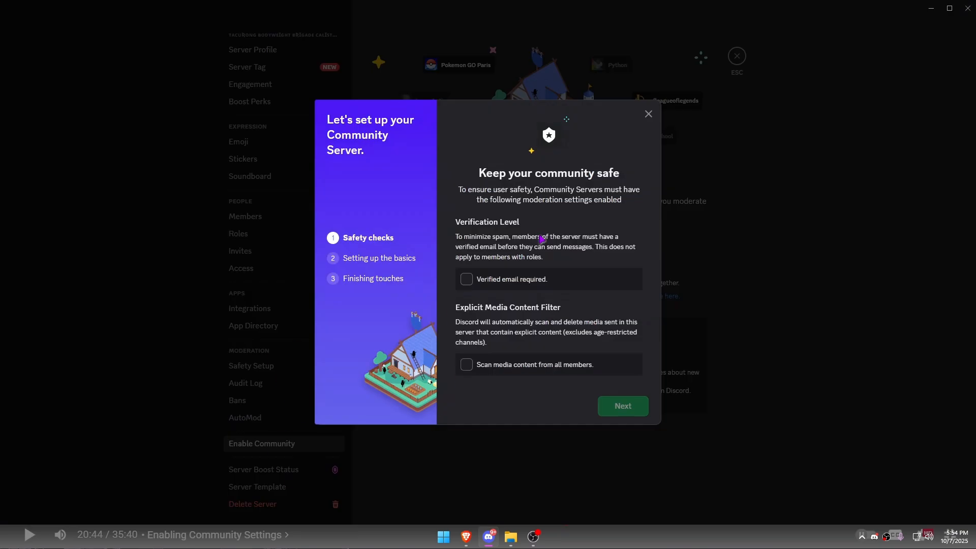
# Require a verified email and enable scanning of media content from all members in the Community safety checks
pyautogui.click(466, 279)
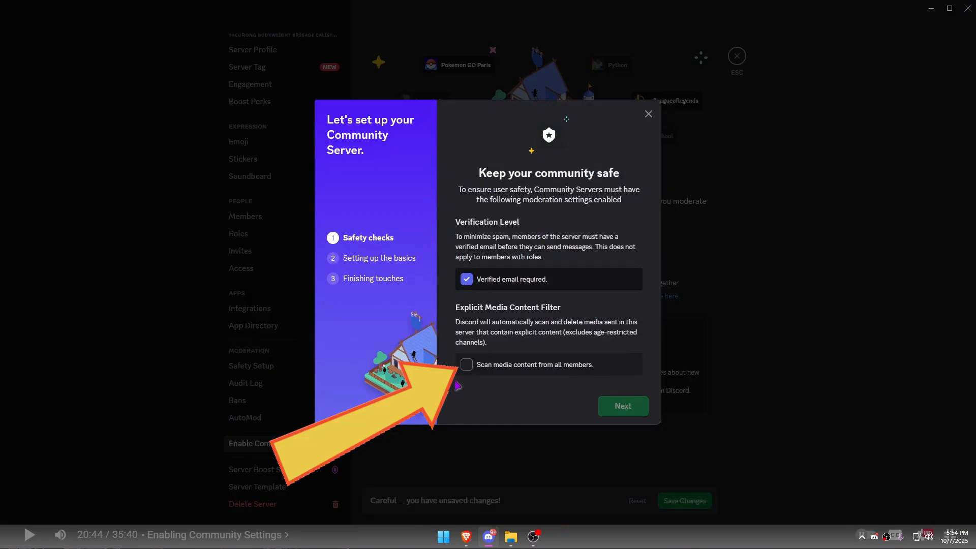
pyautogui.click(467, 367)
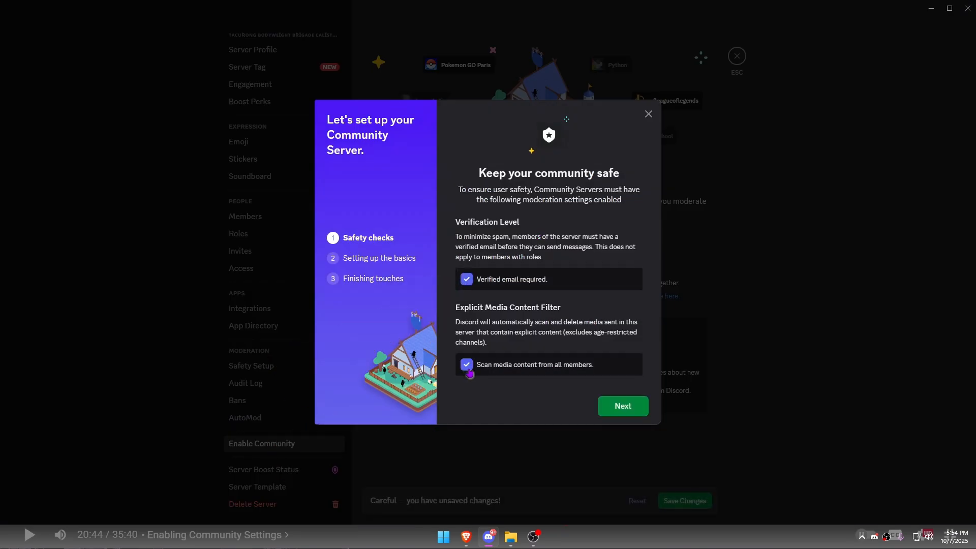
pyautogui.click(623, 406)
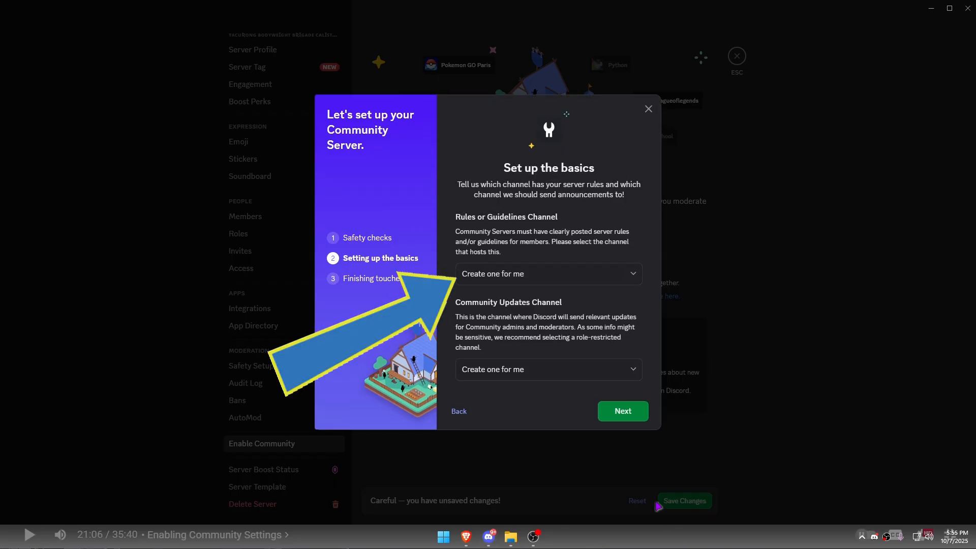
# Set #rules as the Rules or Guidelines Channel and #mod as the Community Updates Channel
pyautogui.click(605, 282)
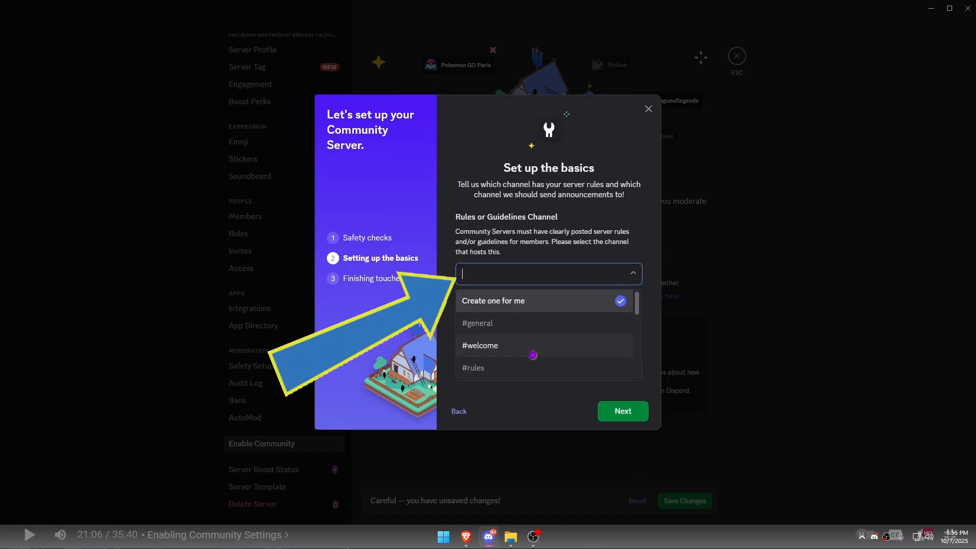
pyautogui.click(525, 368)
pyautogui.click(521, 373)
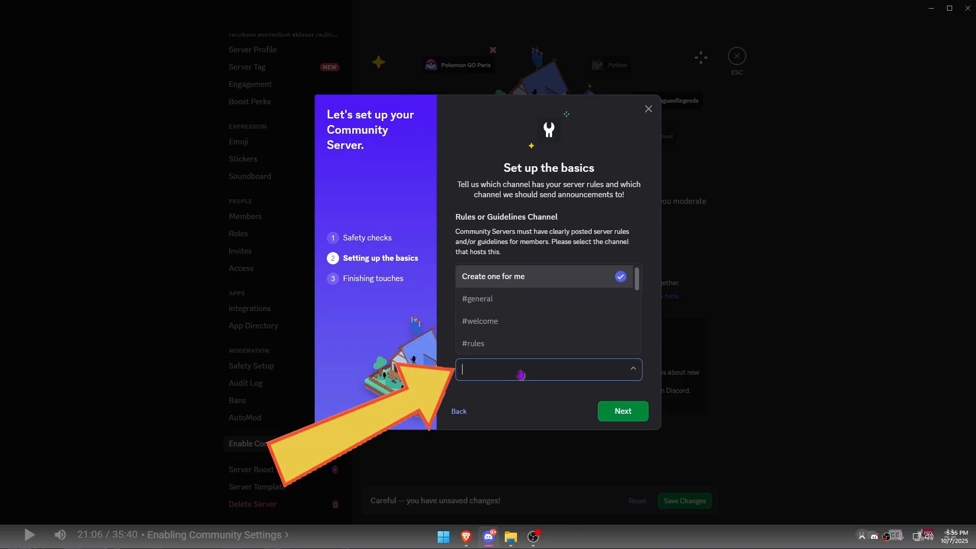
pyautogui.scroll(-5, 529, 348)
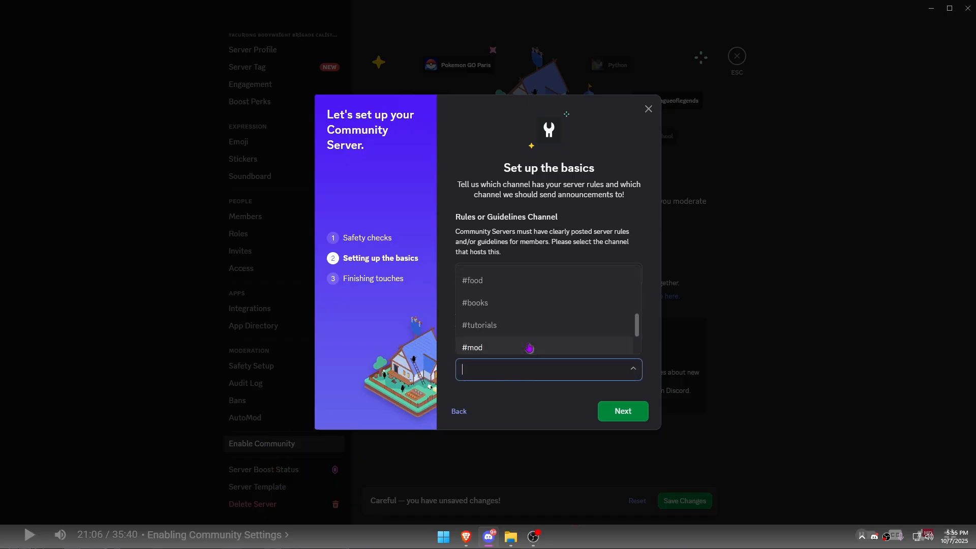
pyautogui.click(525, 350)
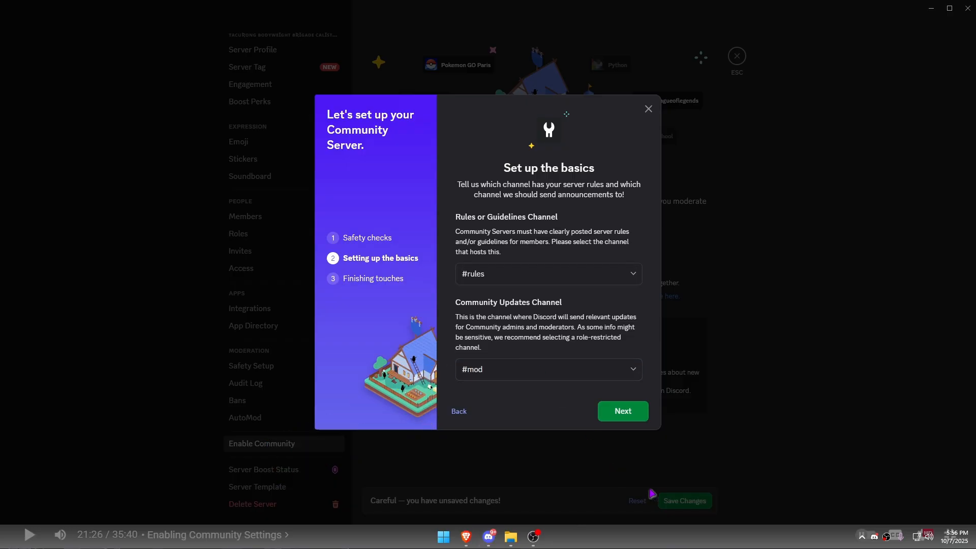
# Agree to the Community Server Guidelines on the finishing touches page and finish the setup
pyautogui.click(633, 419)
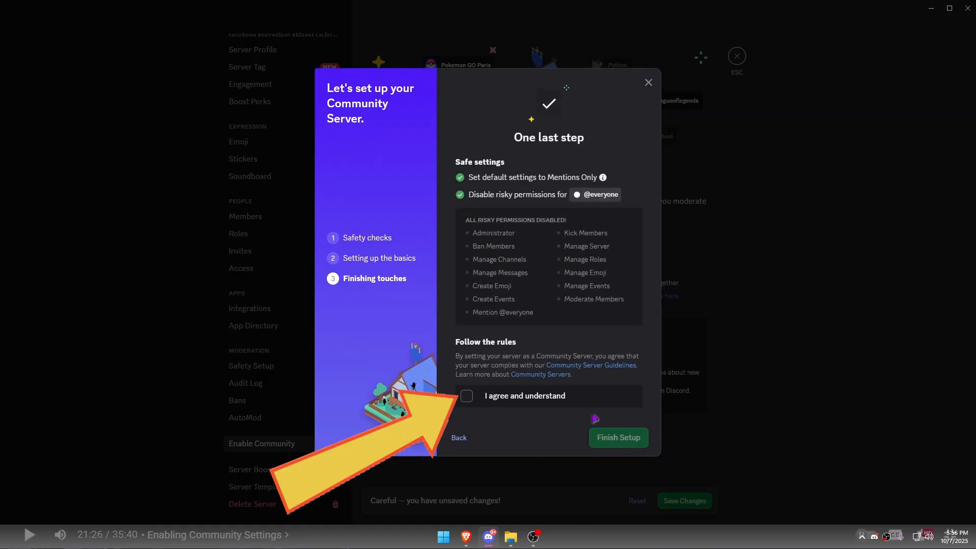
pyautogui.click(468, 396)
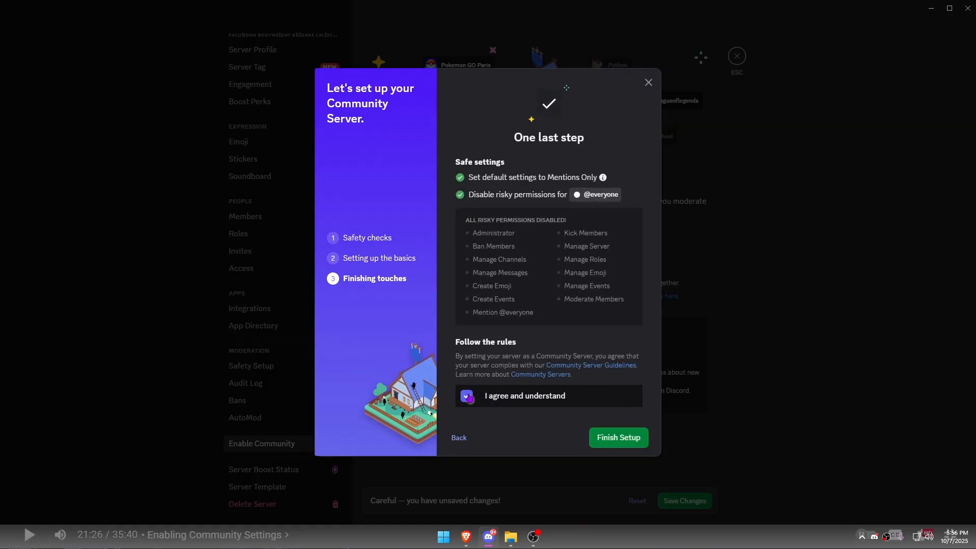
pyautogui.click(605, 435)
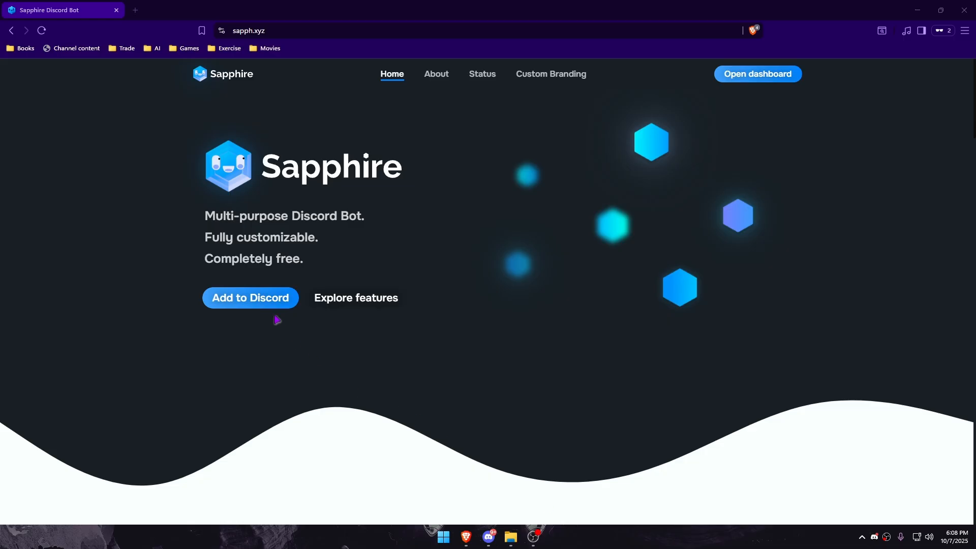
# Start adding the Sapphire bot to Discord from its website
pyautogui.click(264, 299)
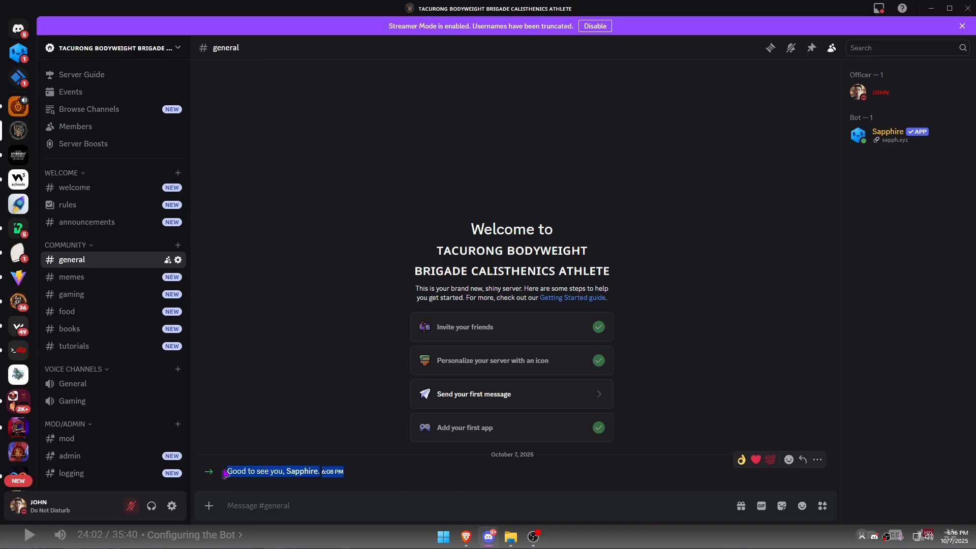
# Switch to Discord and set the System Messages Channel to No System Messages in the server's Engagement settings
pyautogui.click(97, 53)
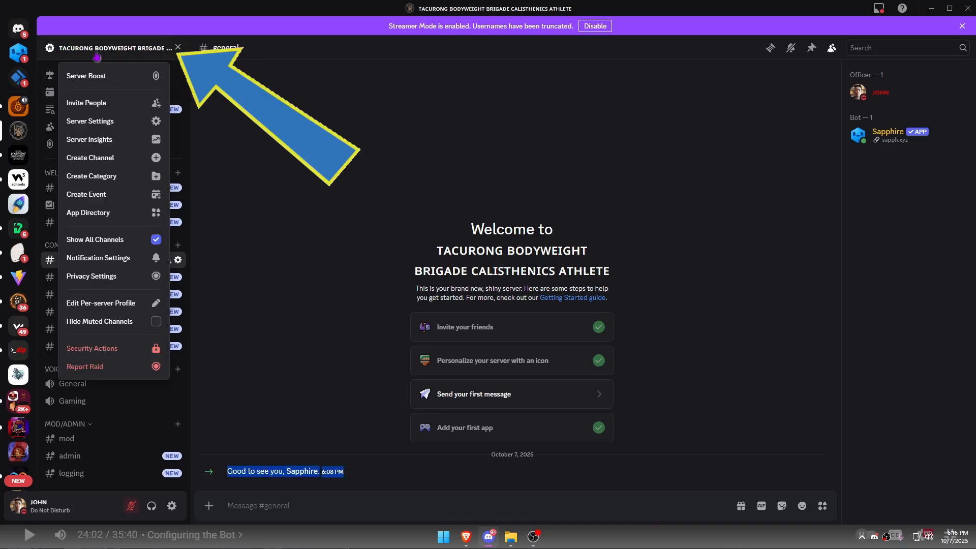
pyautogui.click(92, 123)
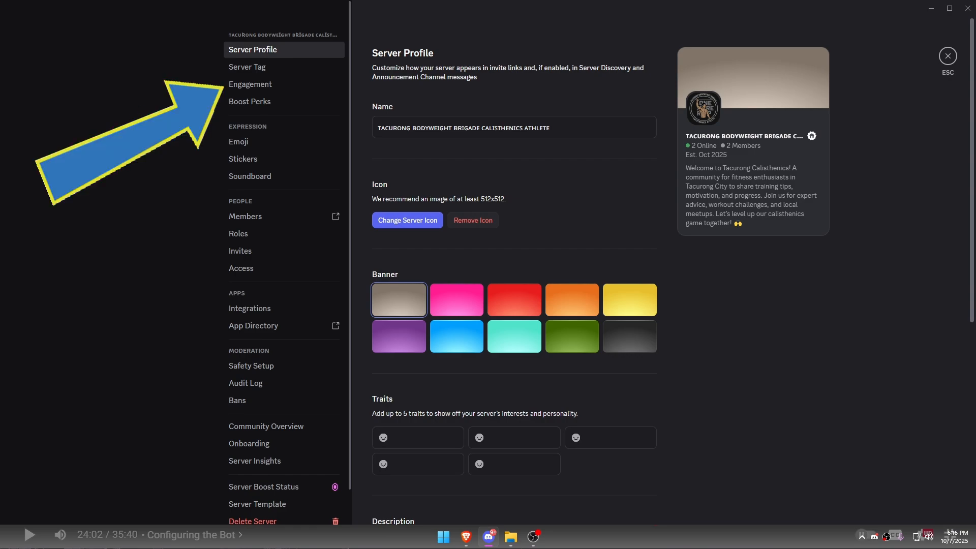
pyautogui.click(245, 87)
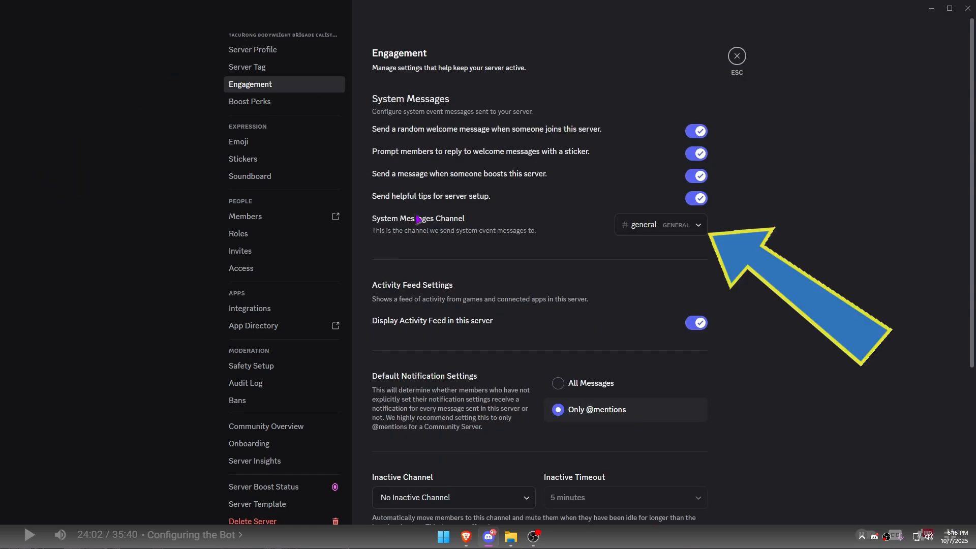
pyautogui.click(654, 232)
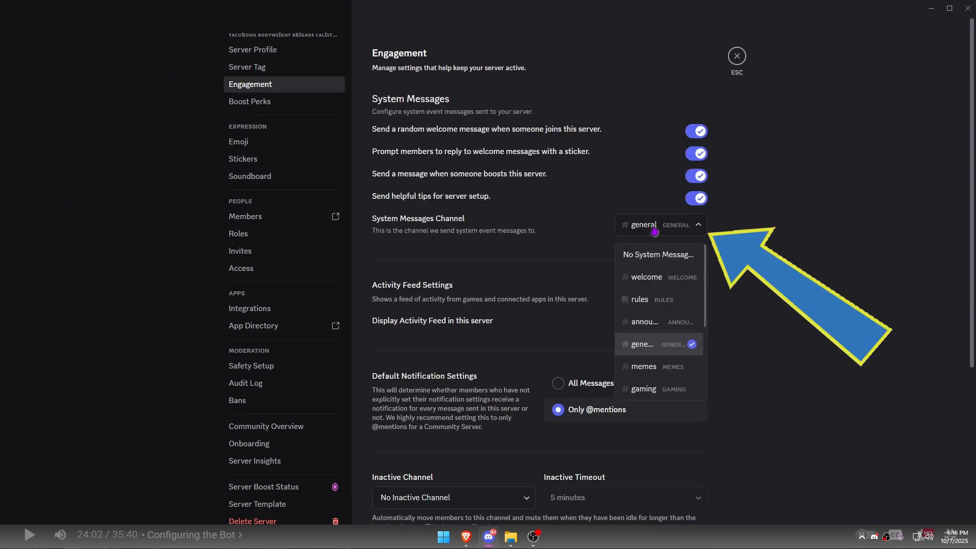
pyautogui.click(660, 257)
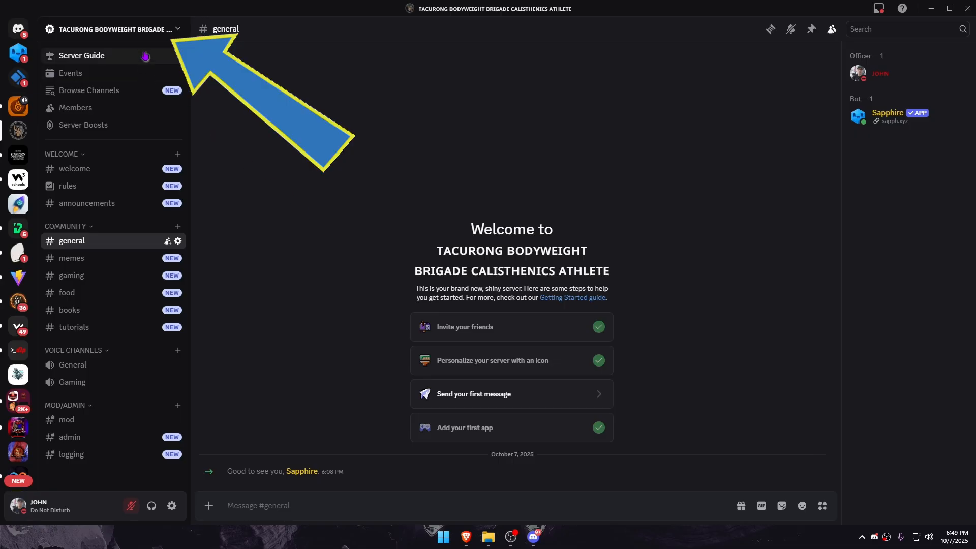
# Move the Sapphire role to the top of the server's role list
pyautogui.click(144, 28)
pyautogui.click(107, 102)
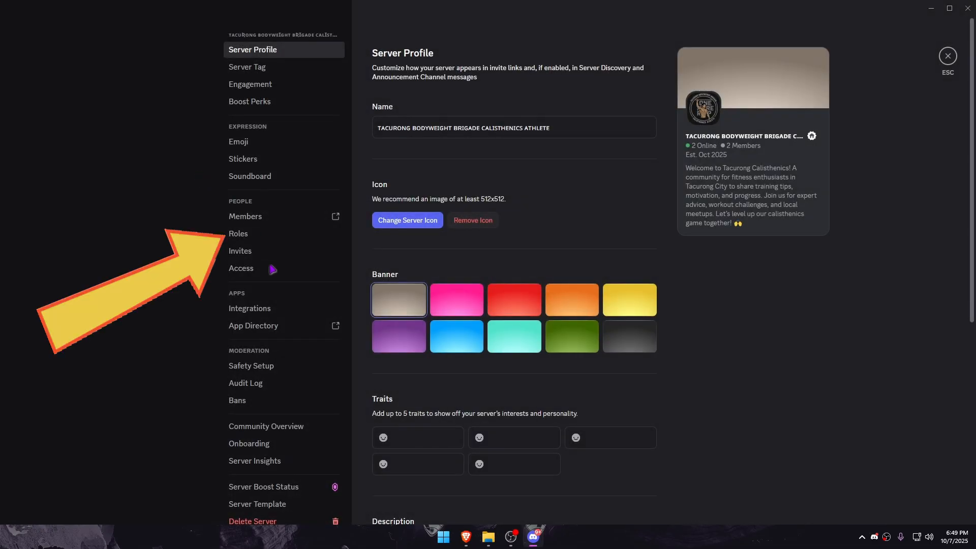
pyautogui.click(241, 235)
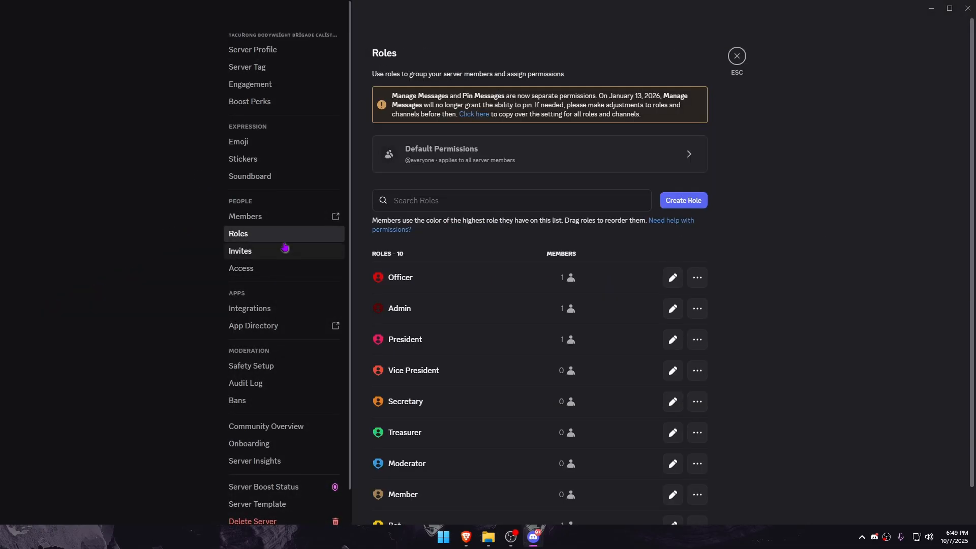
pyautogui.scroll(-2, 450, 433)
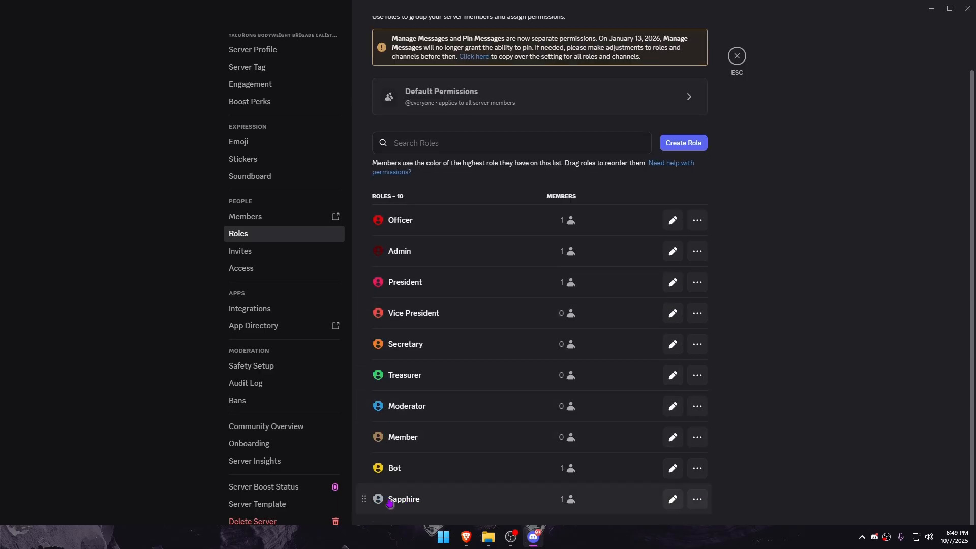
pyautogui.moveTo(369, 240); pyautogui.dragTo(369, 219)
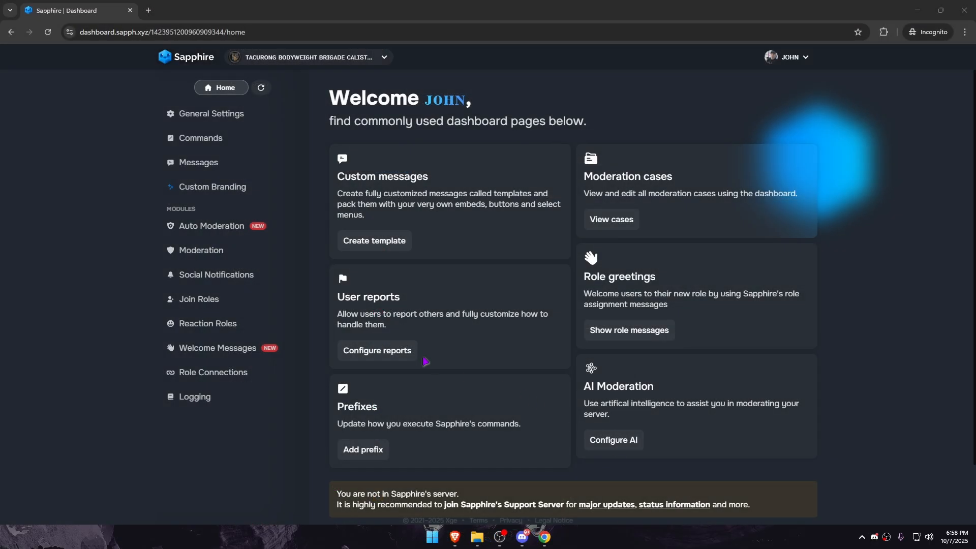
# Switch to the Sapphire dashboard and create a join message for the server's #welcome channel
pyautogui.click(252, 346)
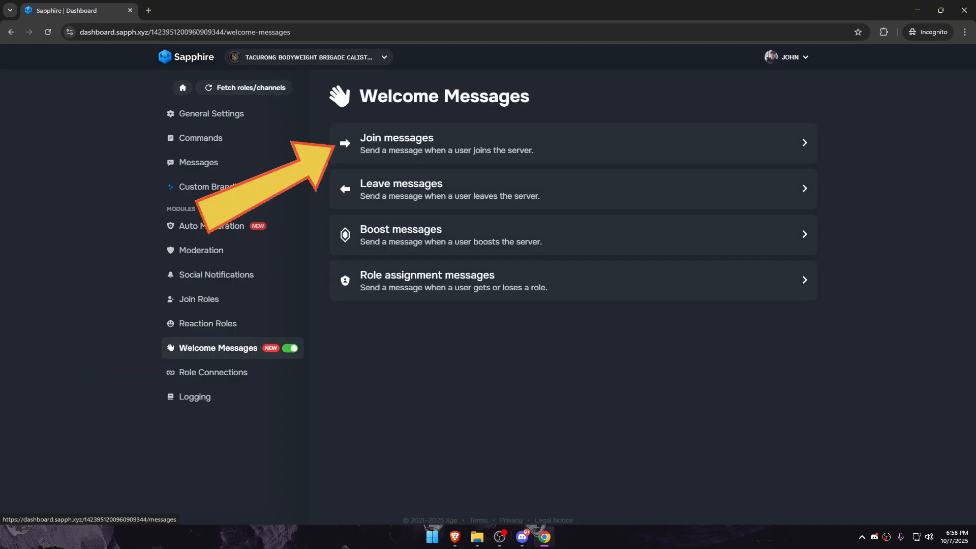
pyautogui.click(377, 152)
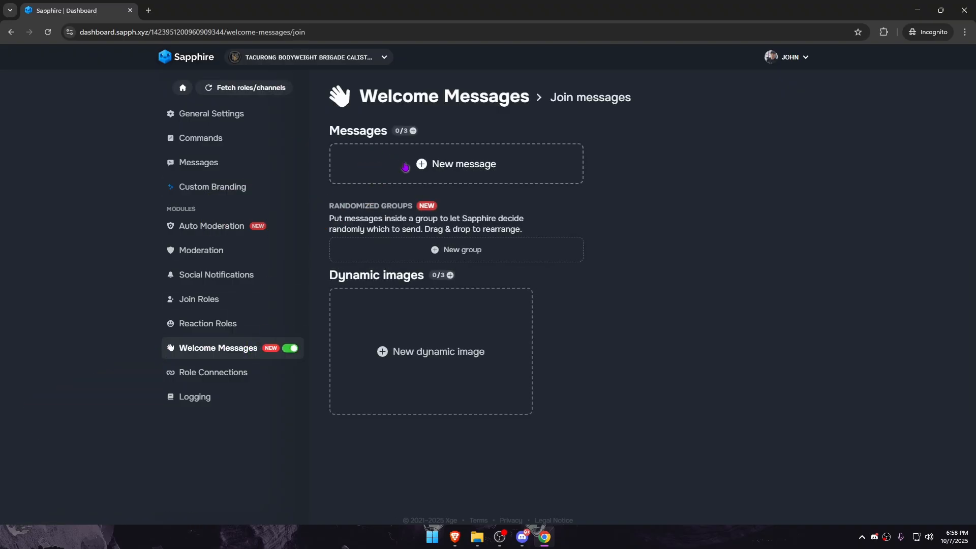
pyautogui.click(449, 170)
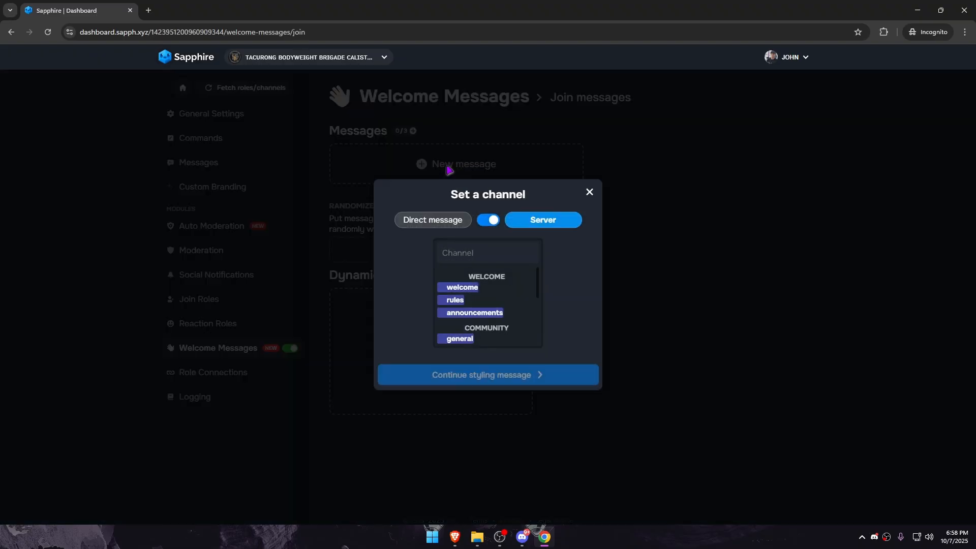
pyautogui.click(470, 288)
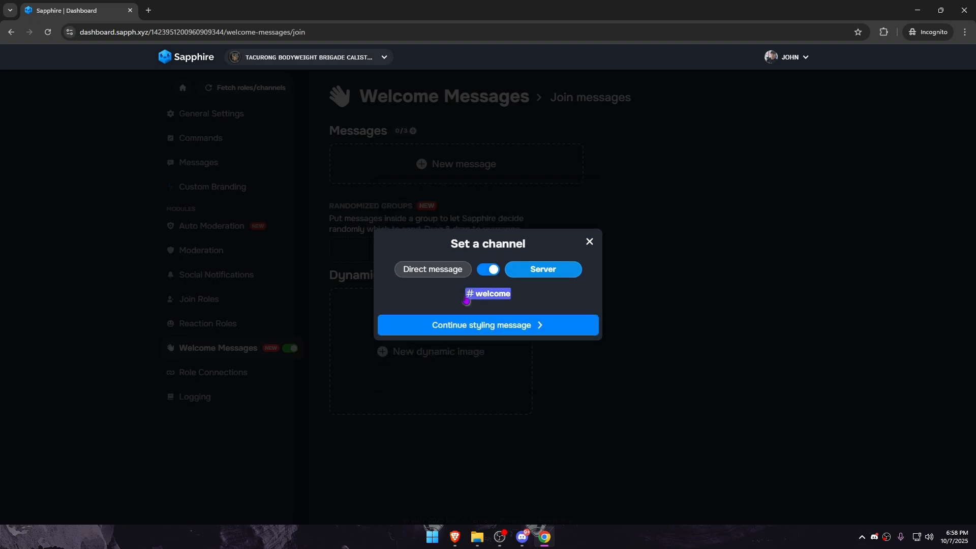
pyautogui.click(463, 325)
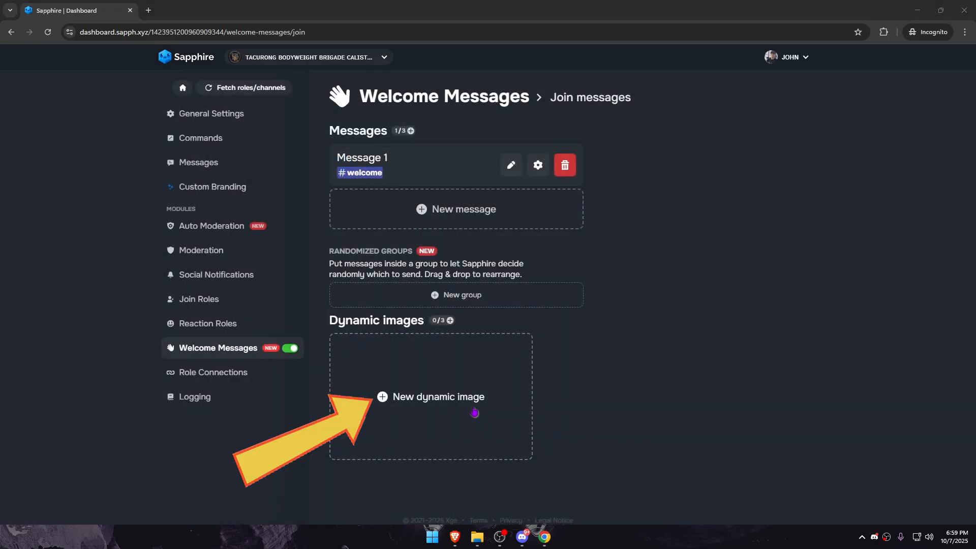
# Create a dynamic image for the join messages and use it in Message 1
pyautogui.click(474, 412)
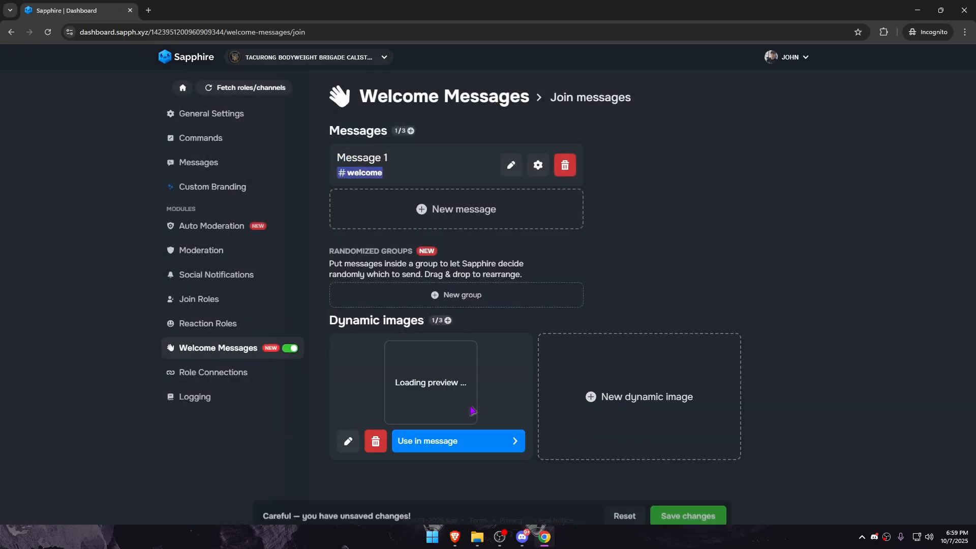
pyautogui.click(448, 442)
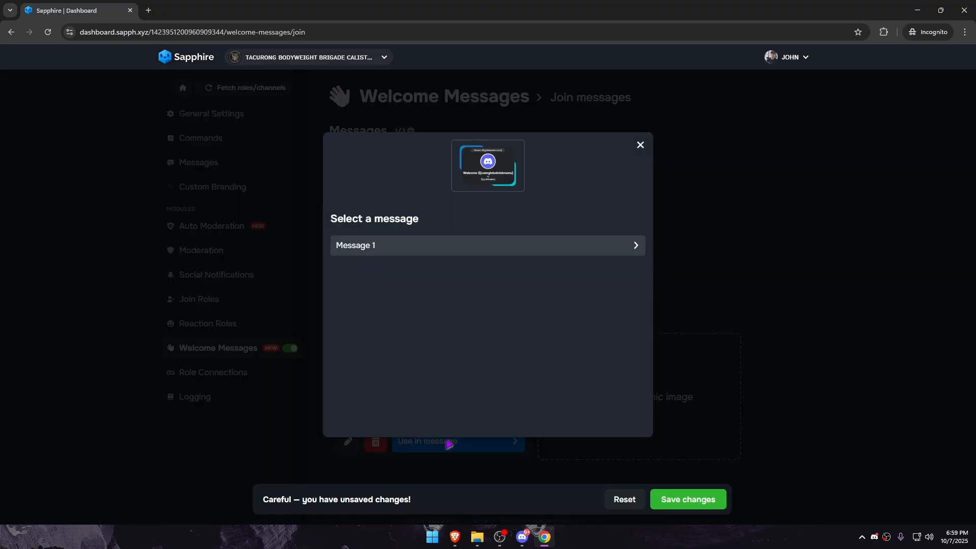
pyautogui.click(419, 252)
pyautogui.click(440, 308)
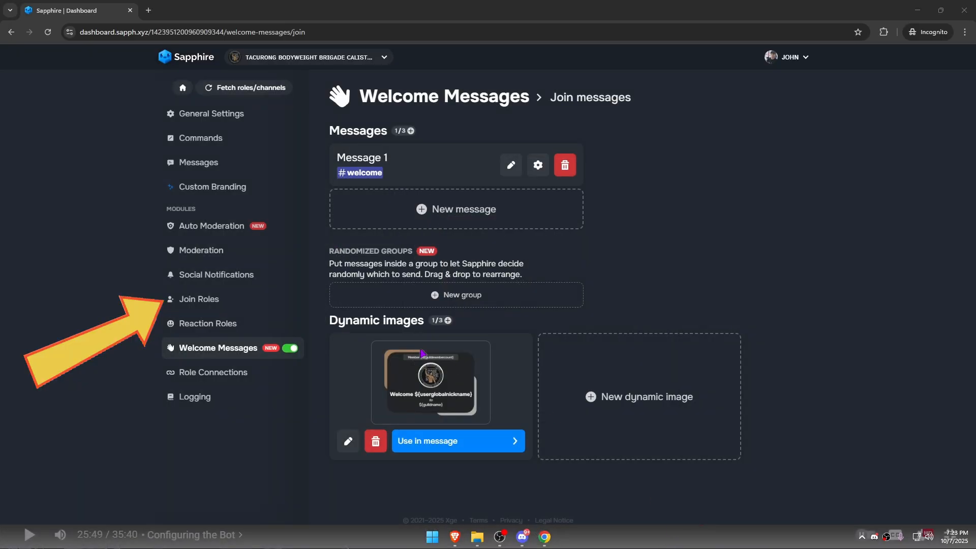
# Assign the Member role to users joining the server in the Join Roles module
pyautogui.click(251, 299)
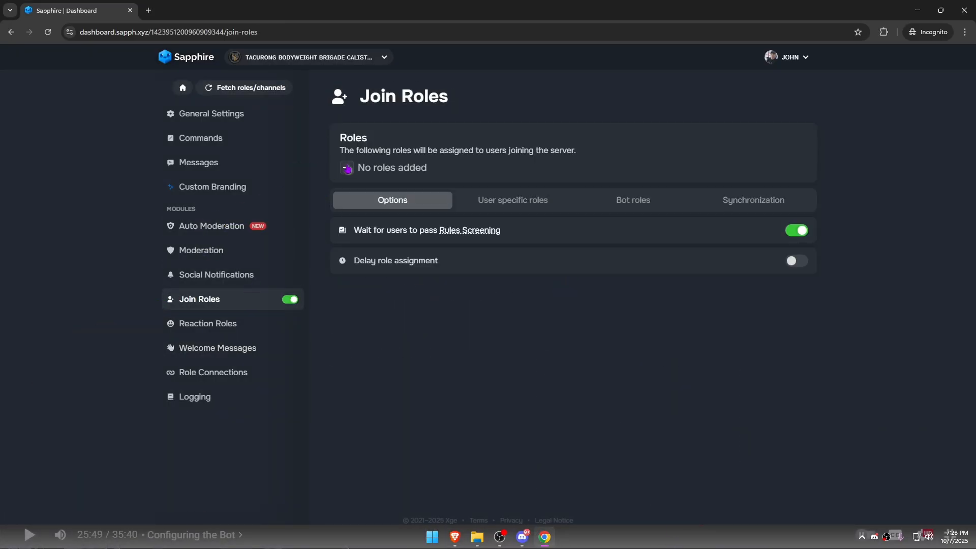
pyautogui.click(348, 167)
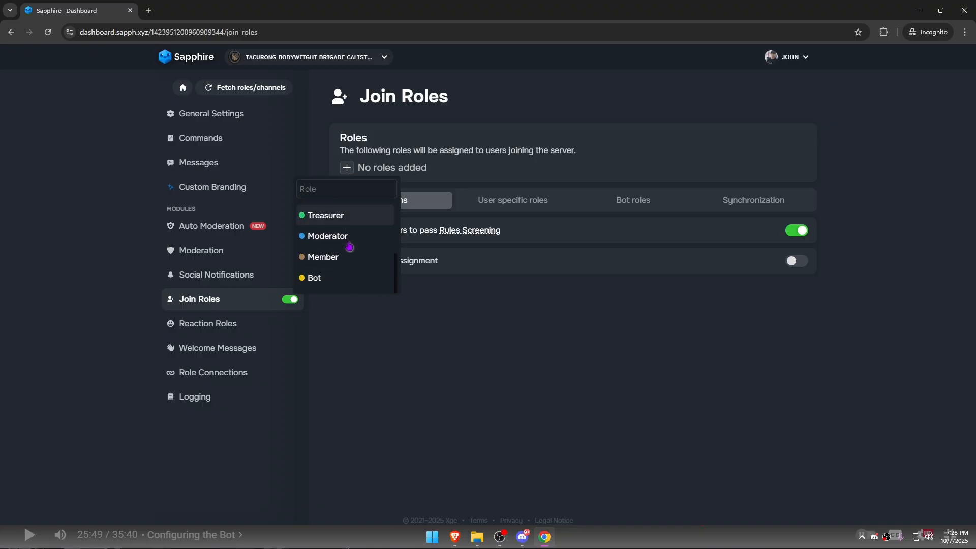
pyautogui.click(344, 259)
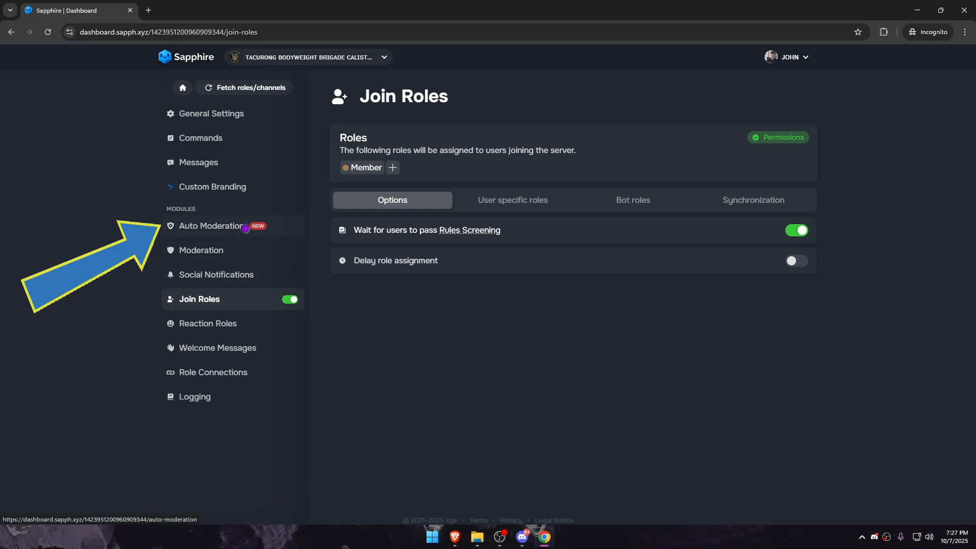
# Add a Spam condition of 3 or more messages in 5 seconds in Advanced auto moderation, with a Delete messages action set to Delete all
pyautogui.click(246, 226)
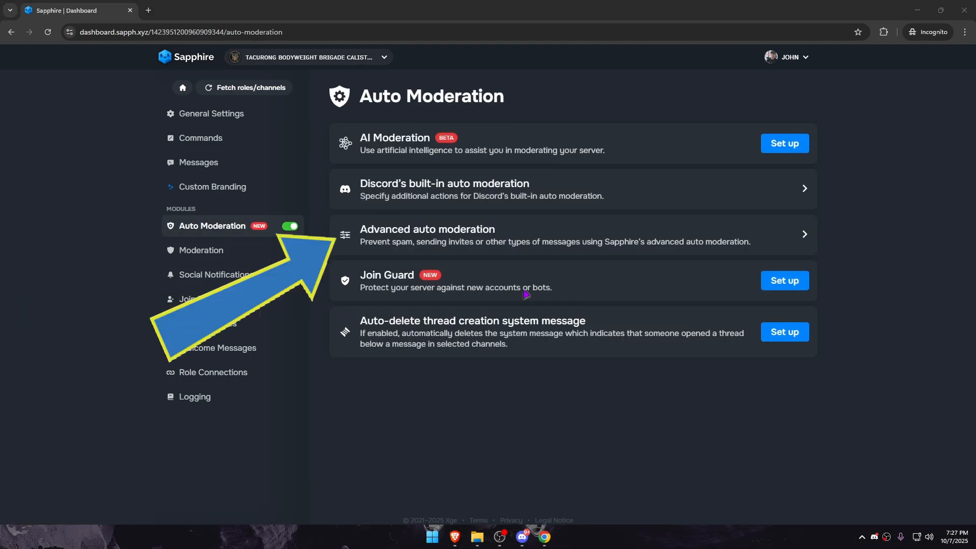
pyautogui.click(489, 237)
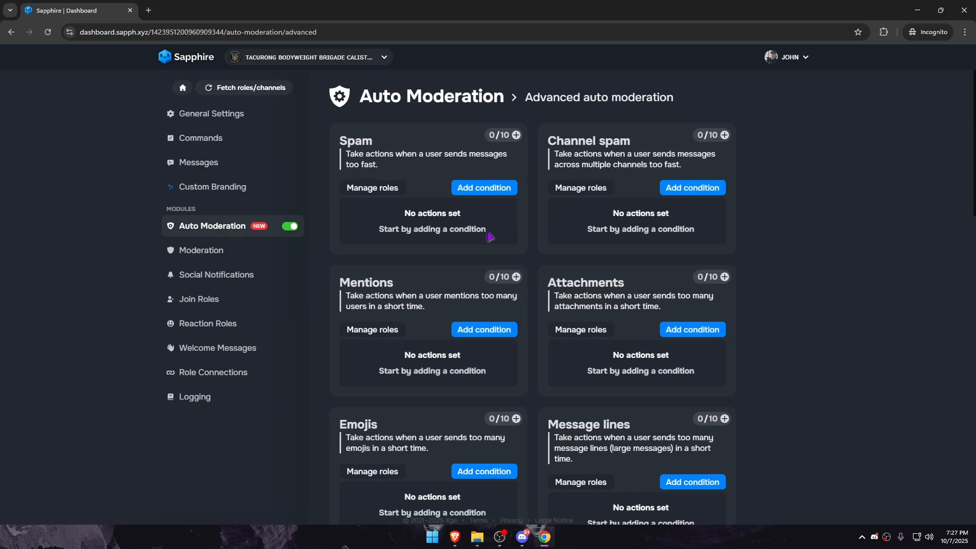
pyautogui.click(466, 189)
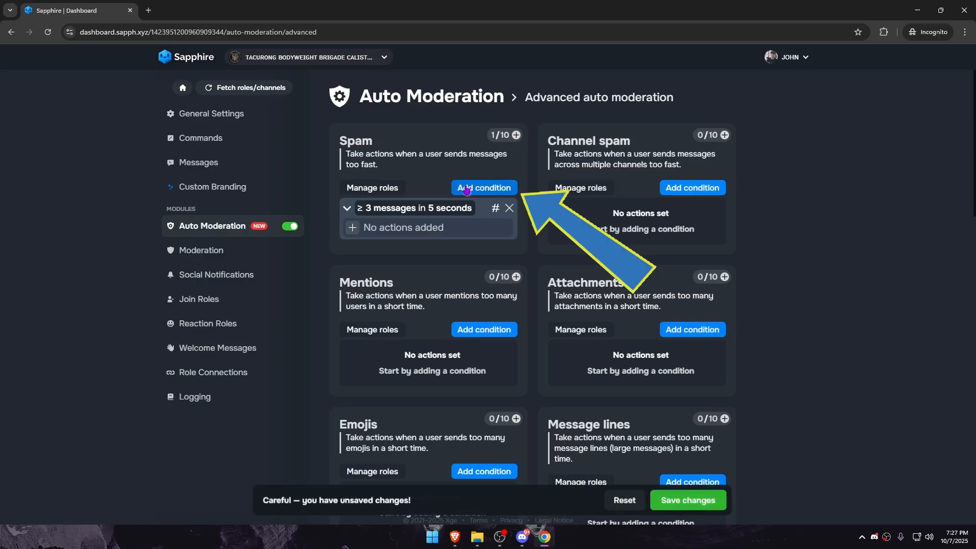
pyautogui.click(359, 230)
pyautogui.click(356, 273)
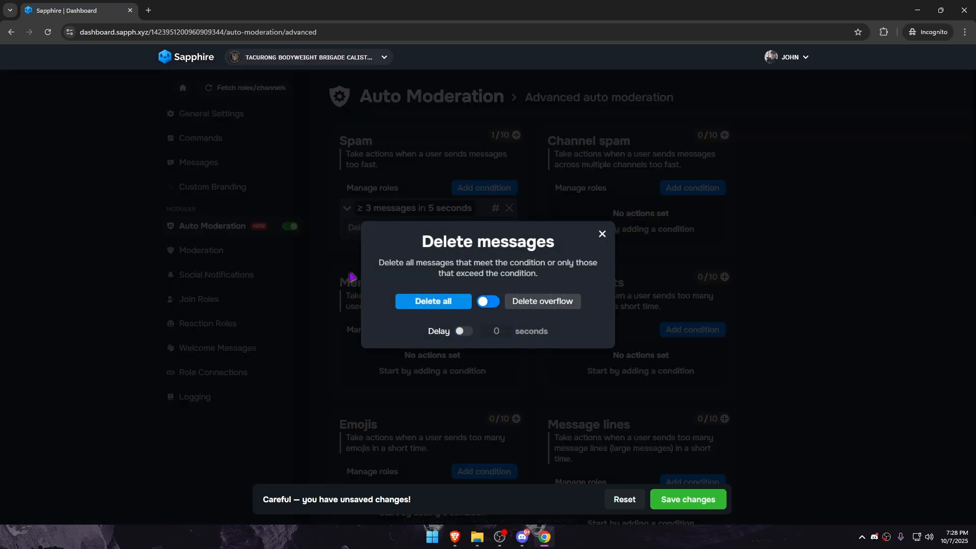
pyautogui.click(603, 237)
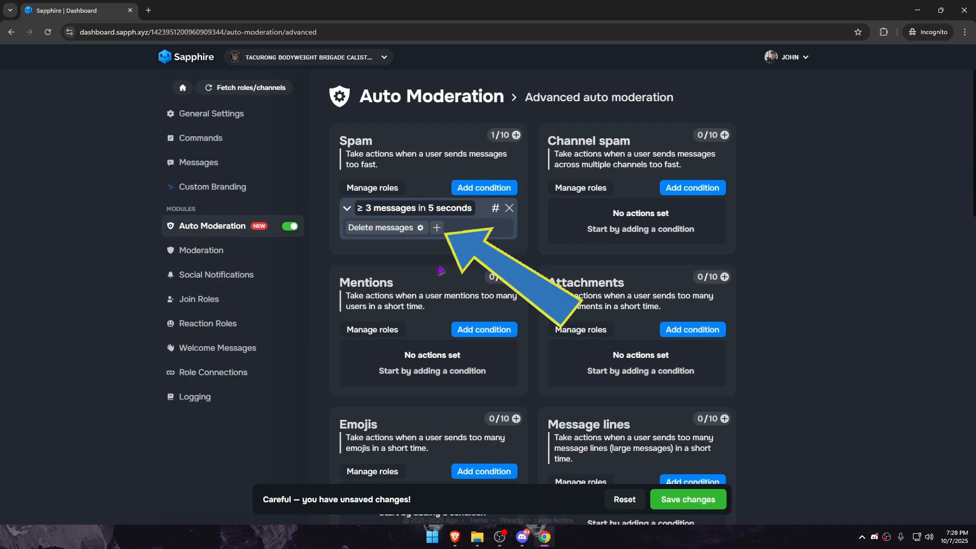
# Add a Report to moderators action to the Spam condition, reporting to #logging with the reason "Message Spam", and save the changes
pyautogui.click(437, 229)
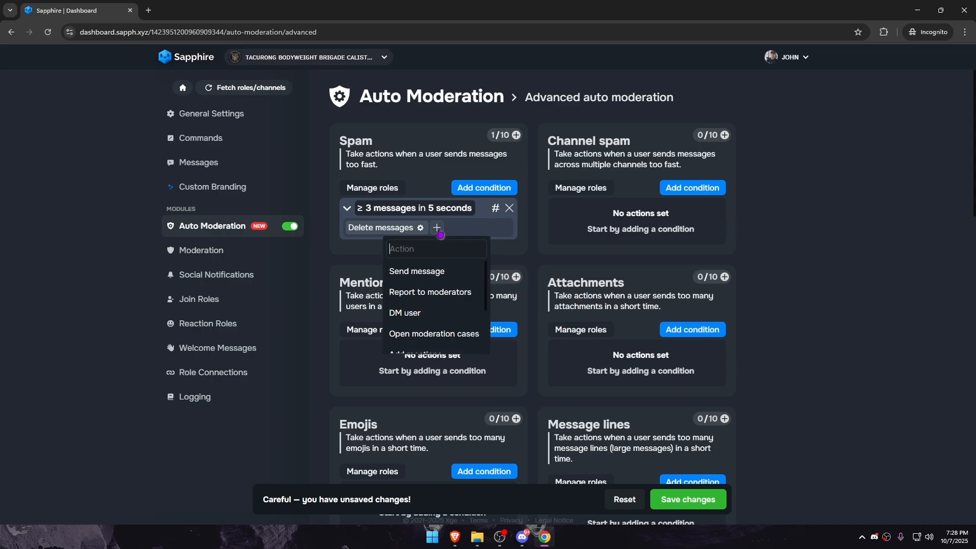
pyautogui.click(441, 291)
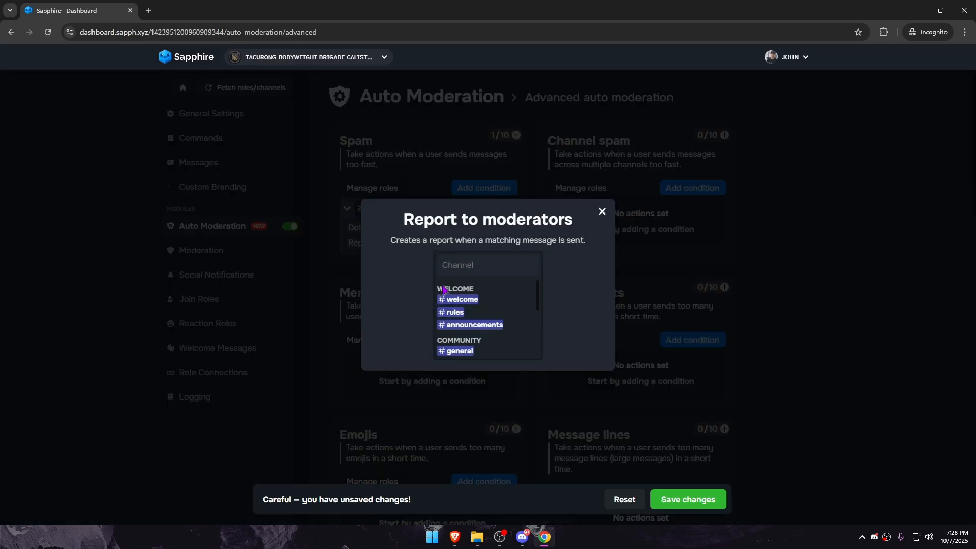
pyautogui.moveTo(540, 301); pyautogui.dragTo(538, 342)
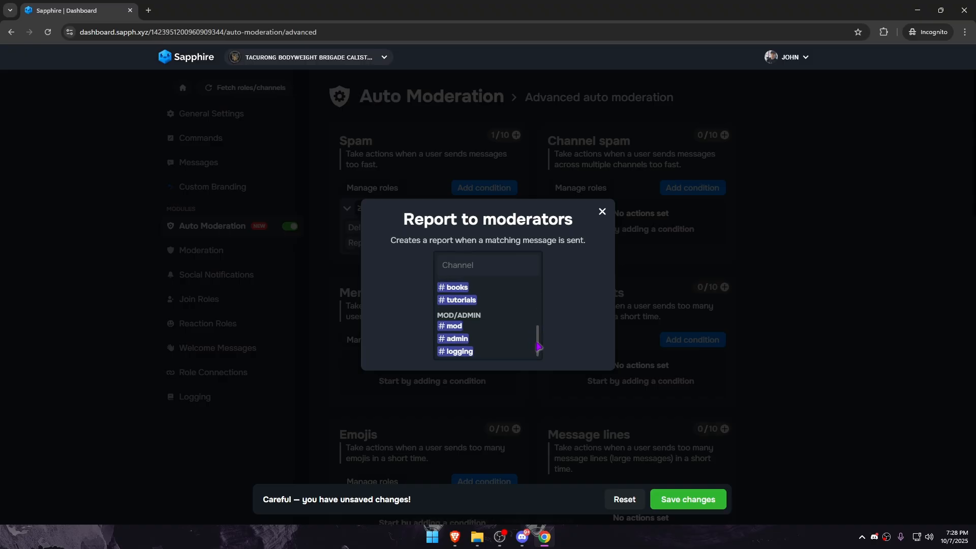
pyautogui.click(472, 355)
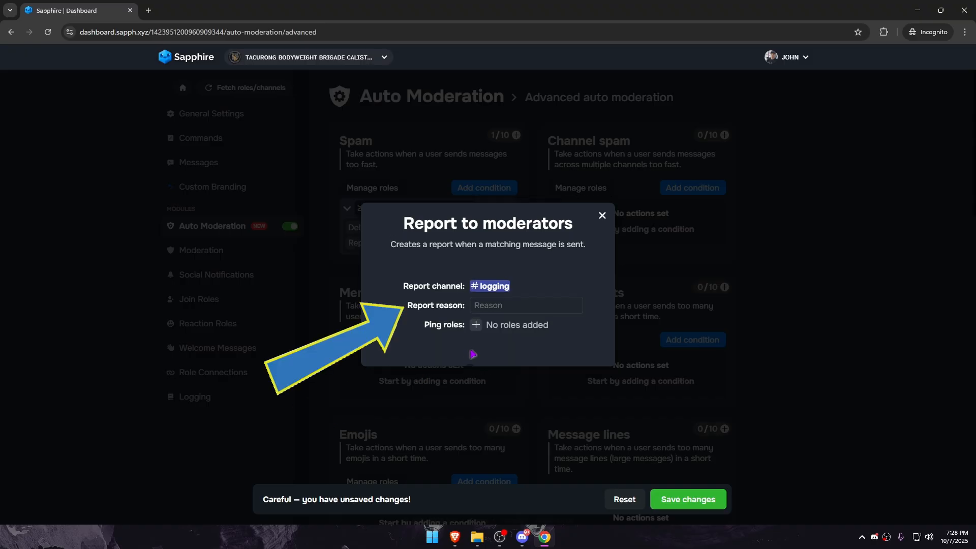
pyautogui.click(509, 305)
pyautogui.write('Message Spam')
pyautogui.click(681, 502)
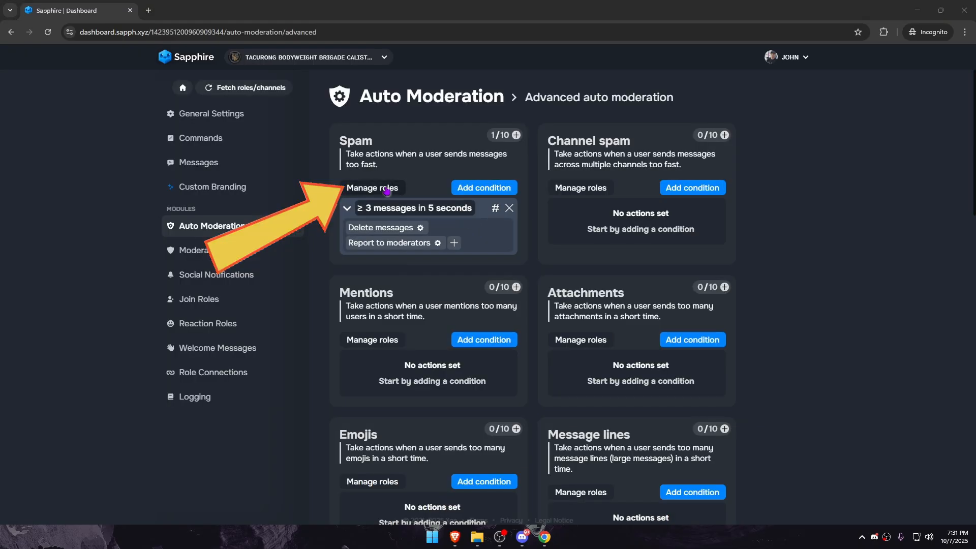
# Exclude the Admin and Moderator roles from the Spam rule and save the changes
pyautogui.click(386, 190)
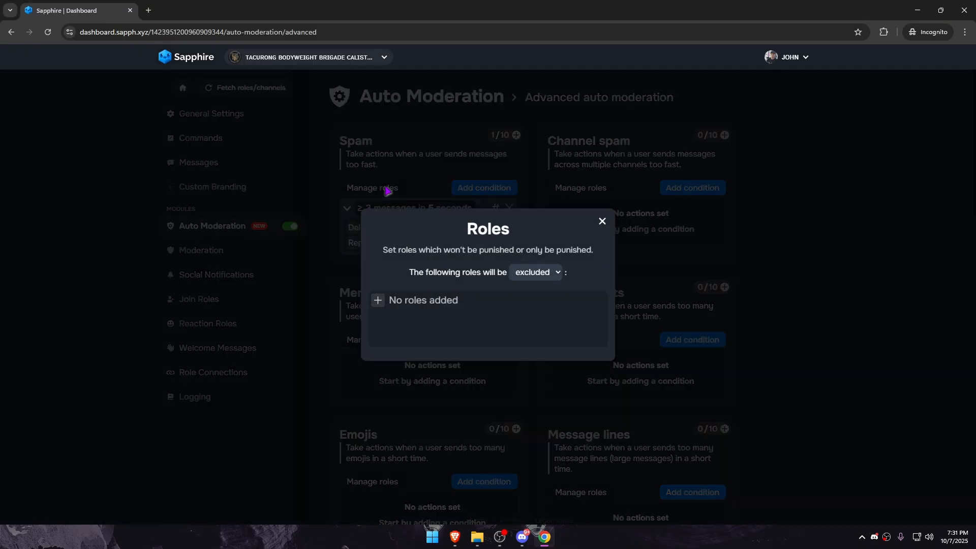
pyautogui.click(377, 300)
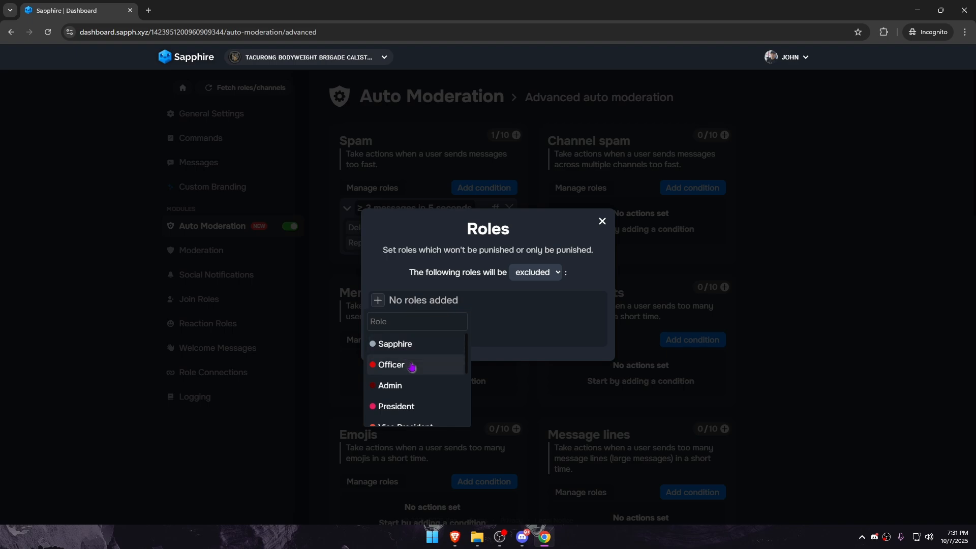
pyautogui.click(412, 387)
pyautogui.click(416, 301)
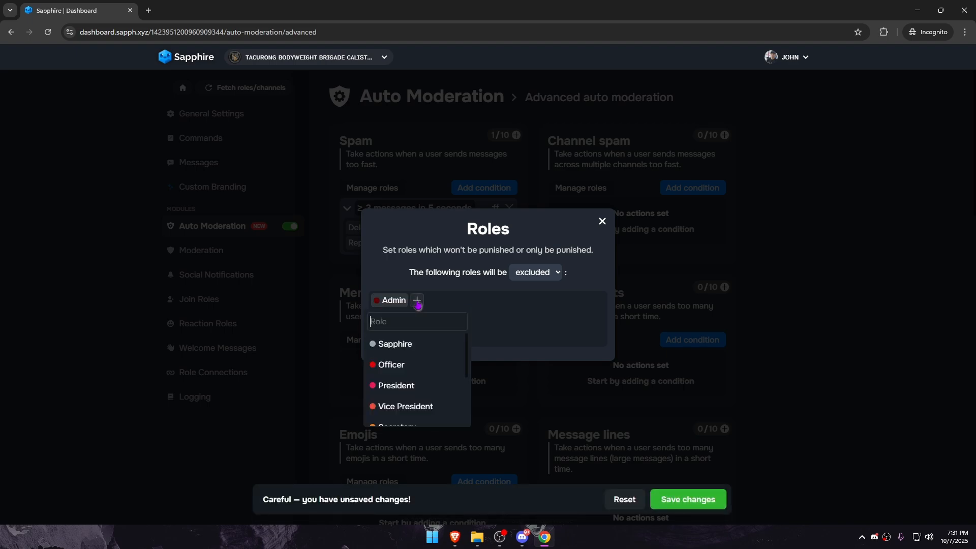
pyautogui.scroll(-1, 429, 389)
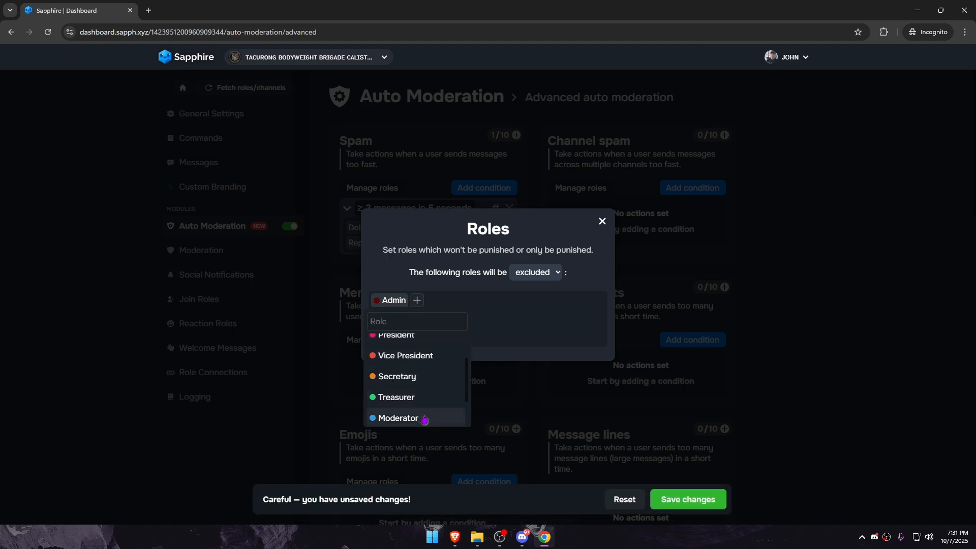
pyautogui.click(427, 420)
pyautogui.click(684, 500)
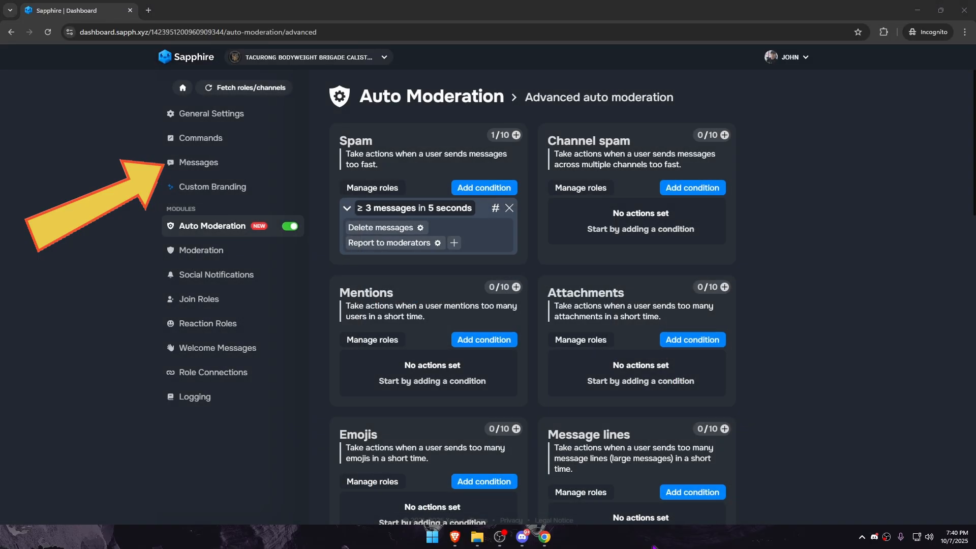
# Create a new message template named "rules" in the Messages section
pyautogui.click(227, 168)
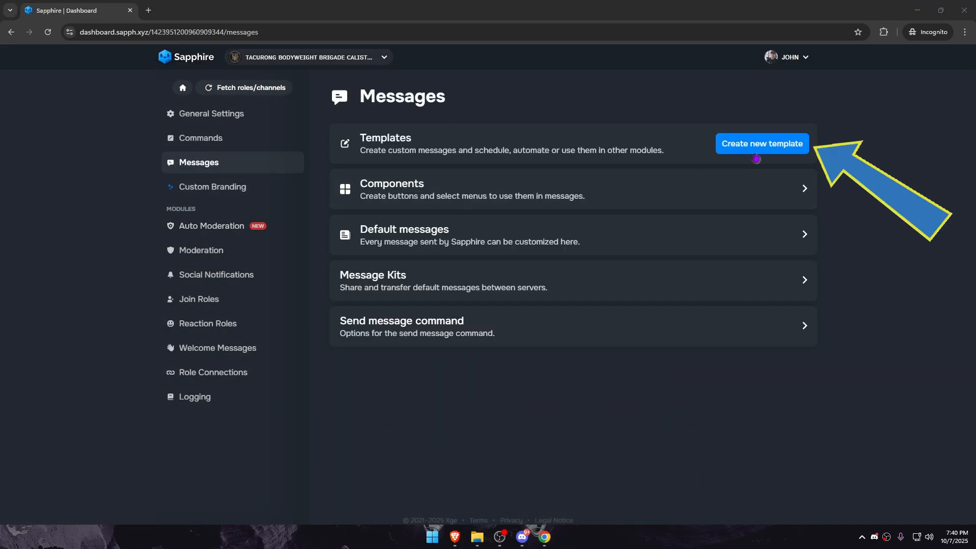
pyautogui.click(755, 147)
pyautogui.click(480, 296)
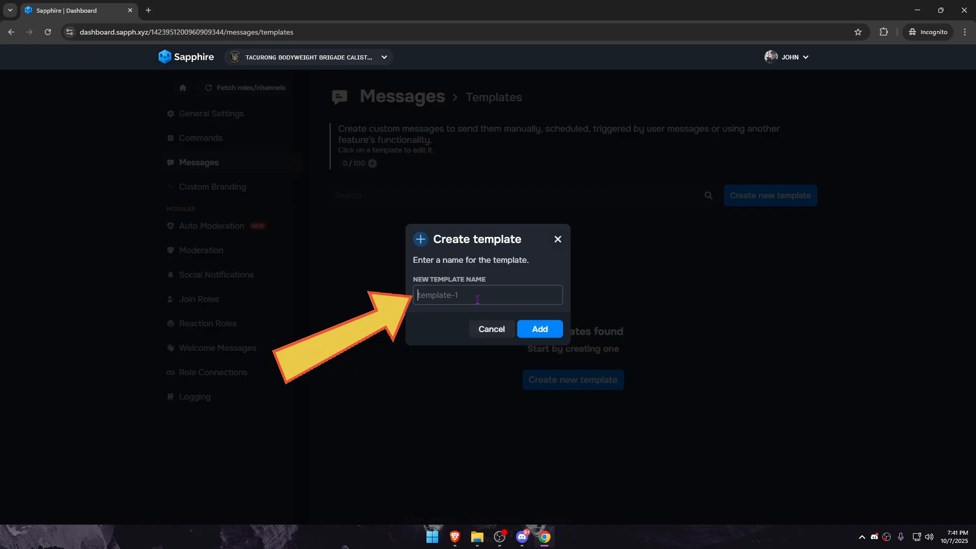
pyautogui.write('rules')
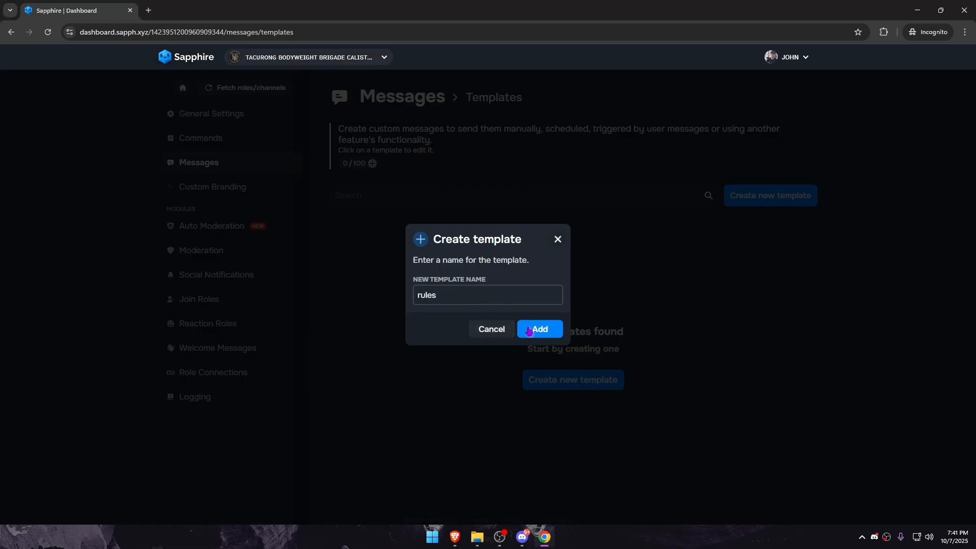
pyautogui.click(540, 329)
# Title the template's embed "Server Rules" and paste the prepared rules text as its description
pyautogui.click(369, 128)
pyautogui.click(386, 221)
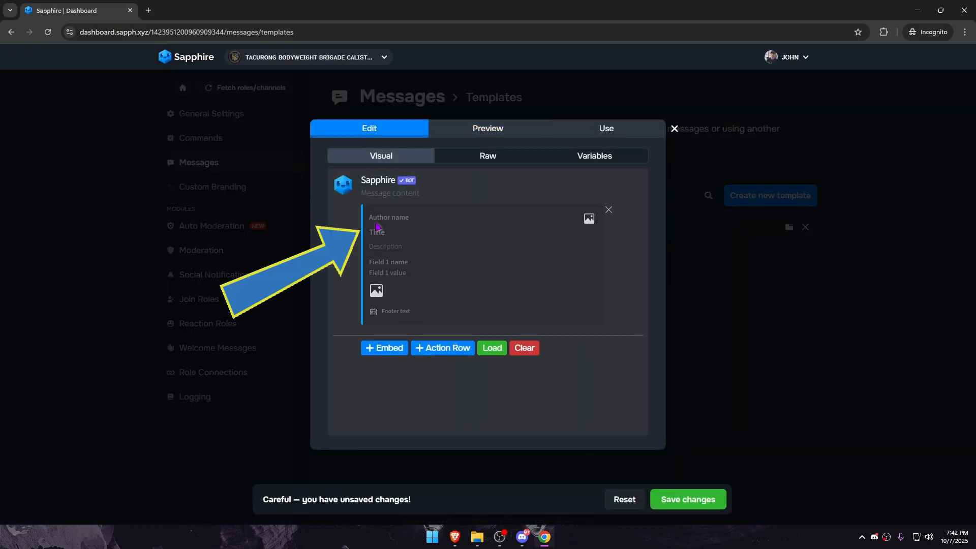
pyautogui.click(387, 233)
pyautogui.write('Server Rules')
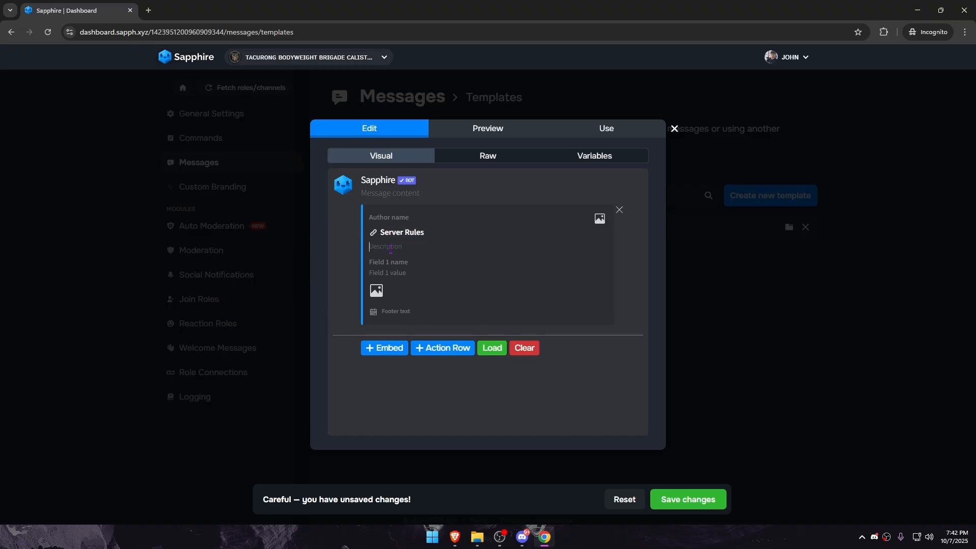
pyautogui.hotkey('ctrl', 'v')
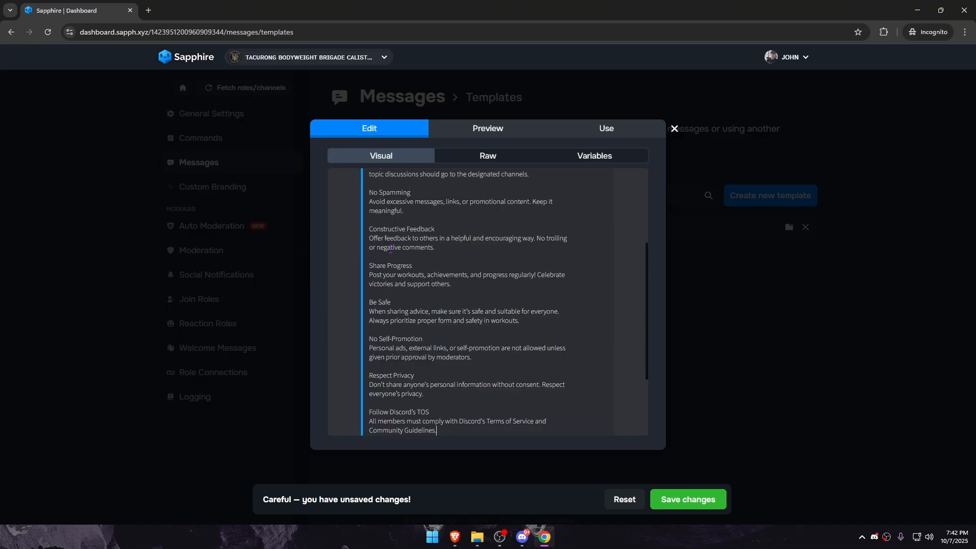
# Add the server logo to the rules embed through its image link and preview the finished message
pyautogui.scroll(-3, 458, 318)
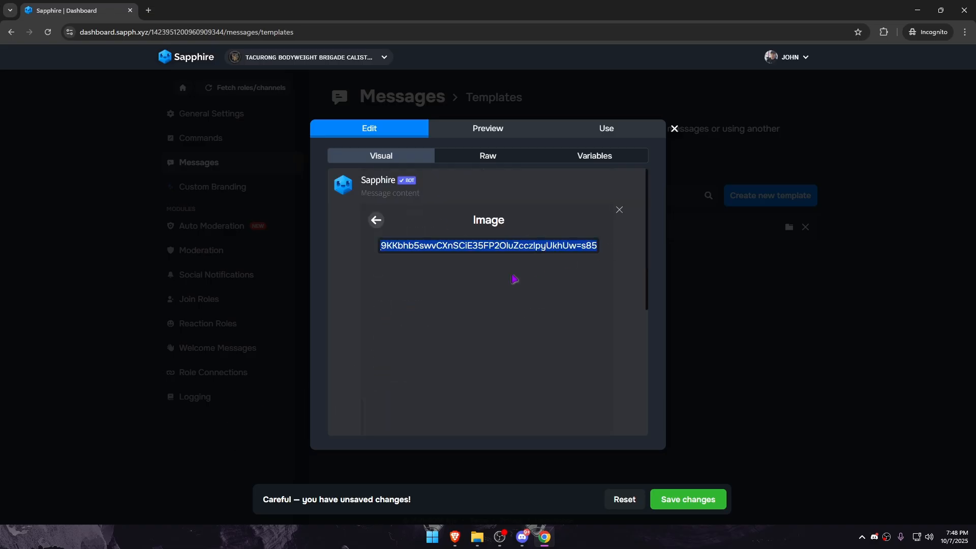
pyautogui.click(505, 278)
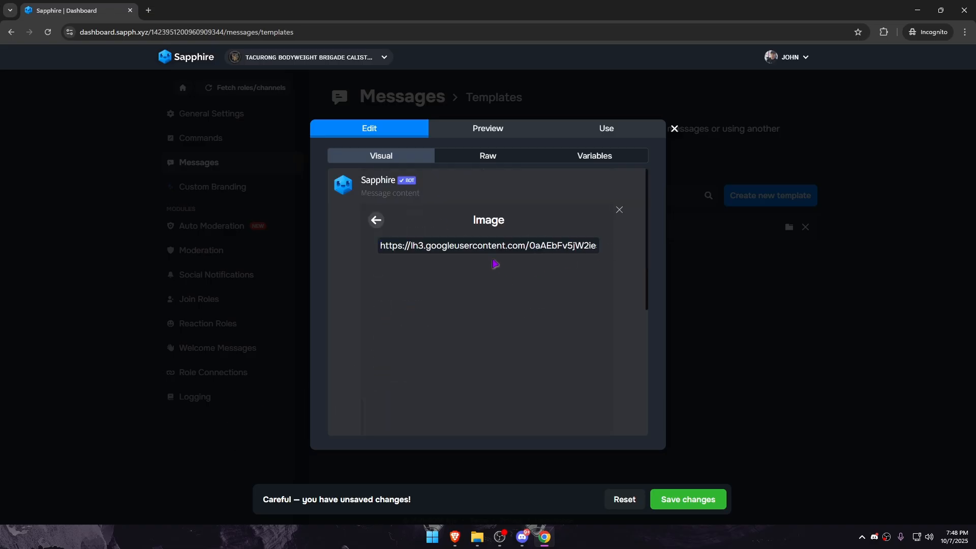
pyautogui.click(478, 135)
pyautogui.scroll(-5, 586, 311)
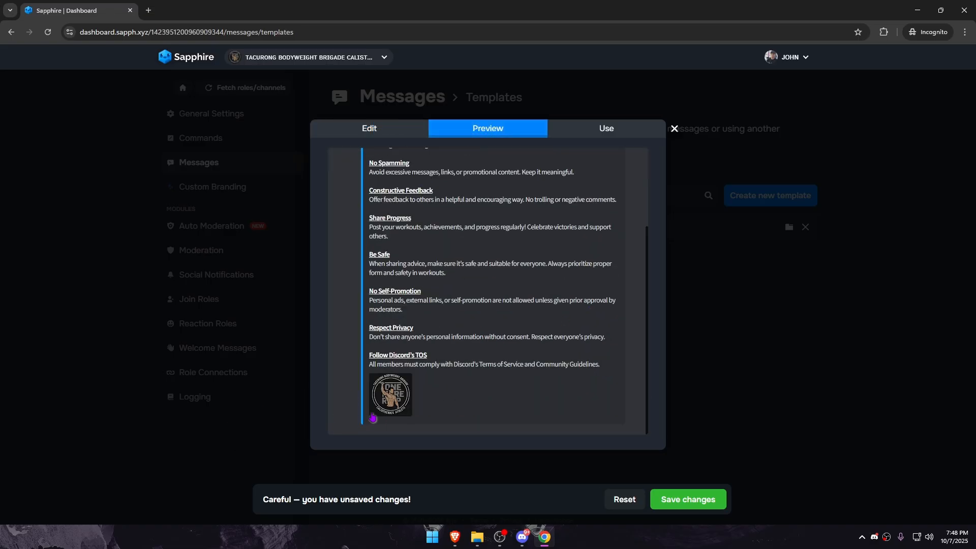
# Send the rules template to the #rules channel, then switch to Discord and open #rules to check the post
pyautogui.click(607, 128)
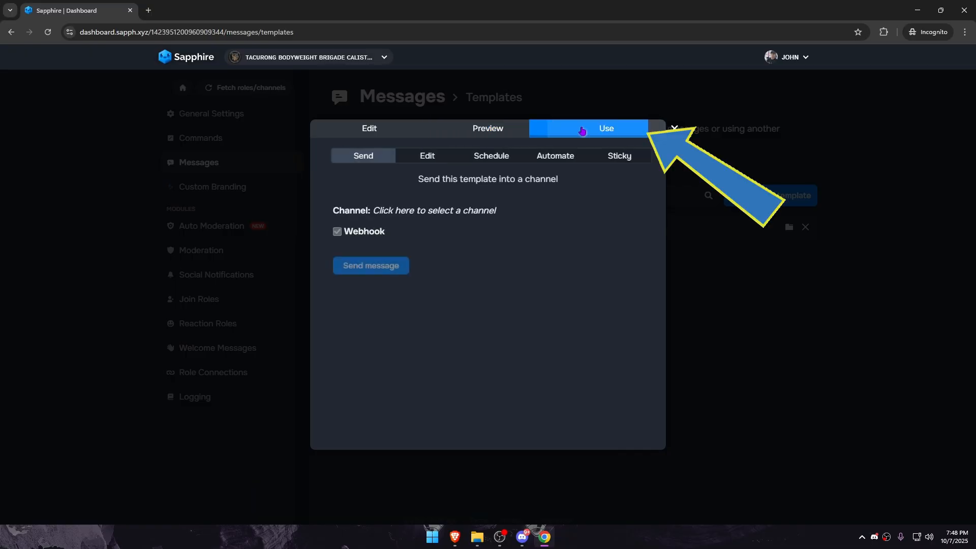
pyautogui.click(427, 213)
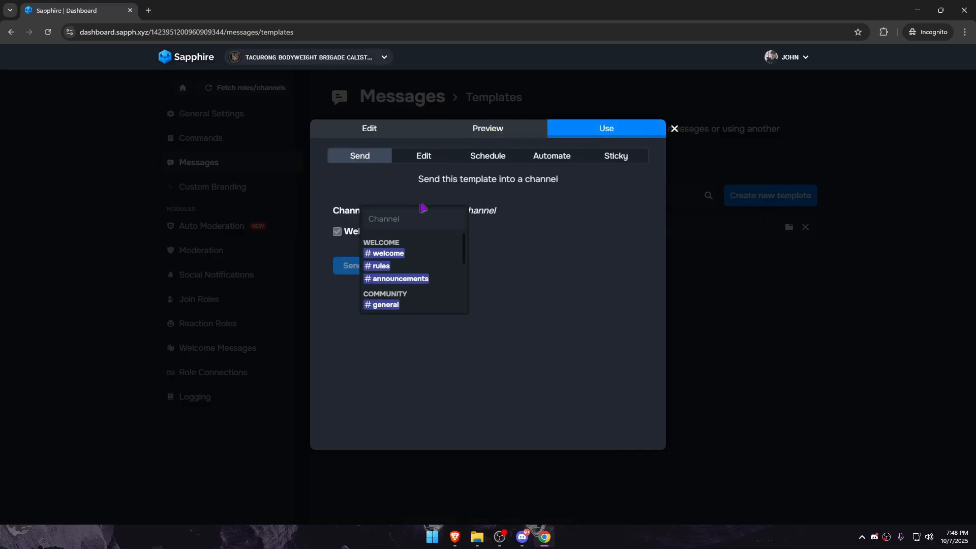
pyautogui.click(385, 268)
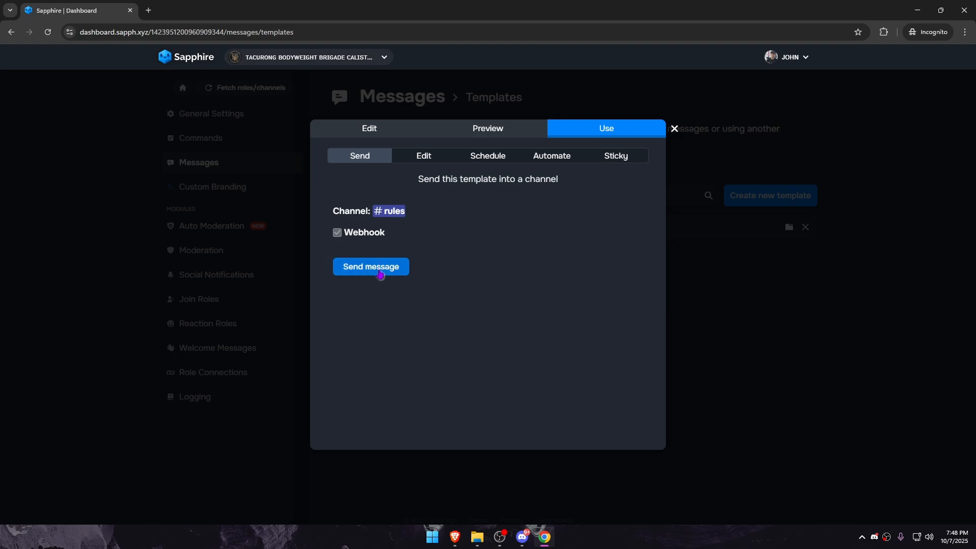
pyautogui.hotkey('alt', 'Tab')
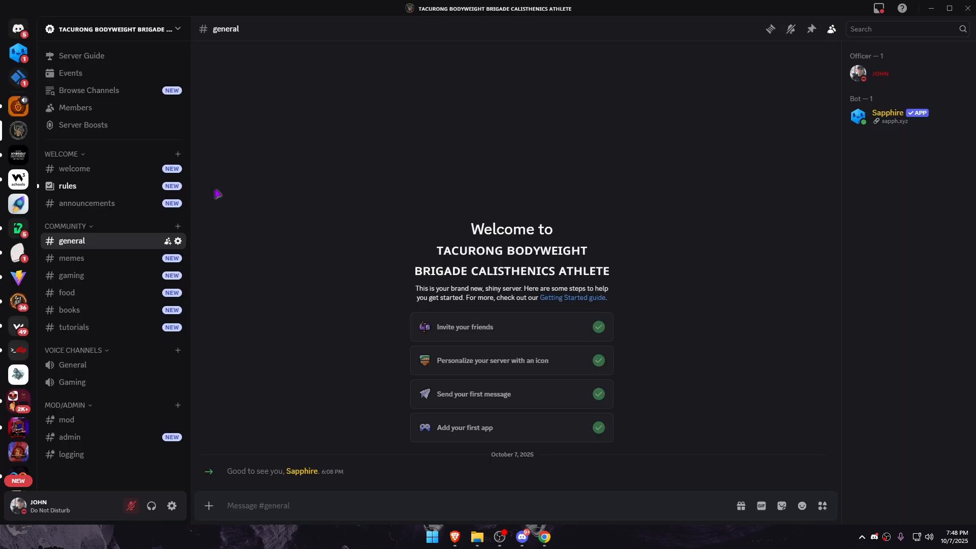
pyautogui.click(120, 187)
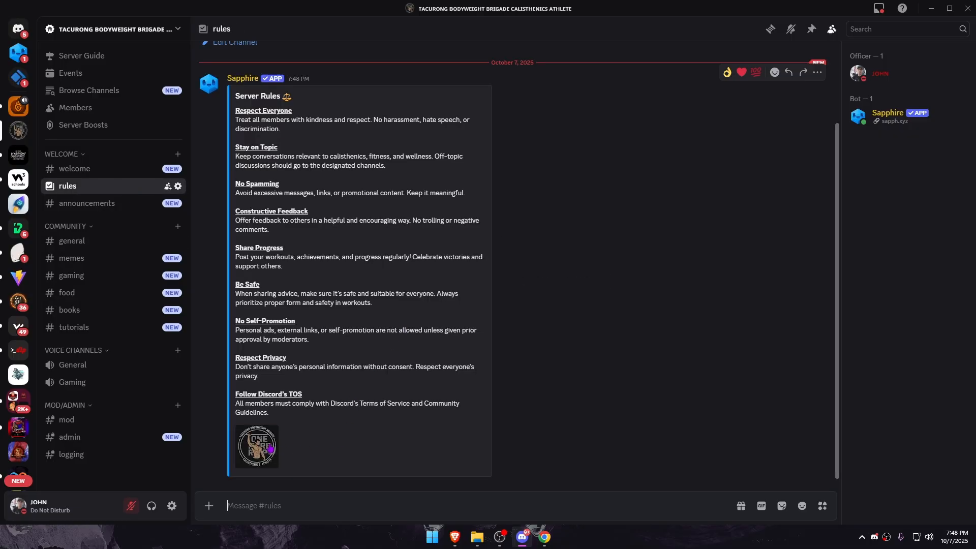